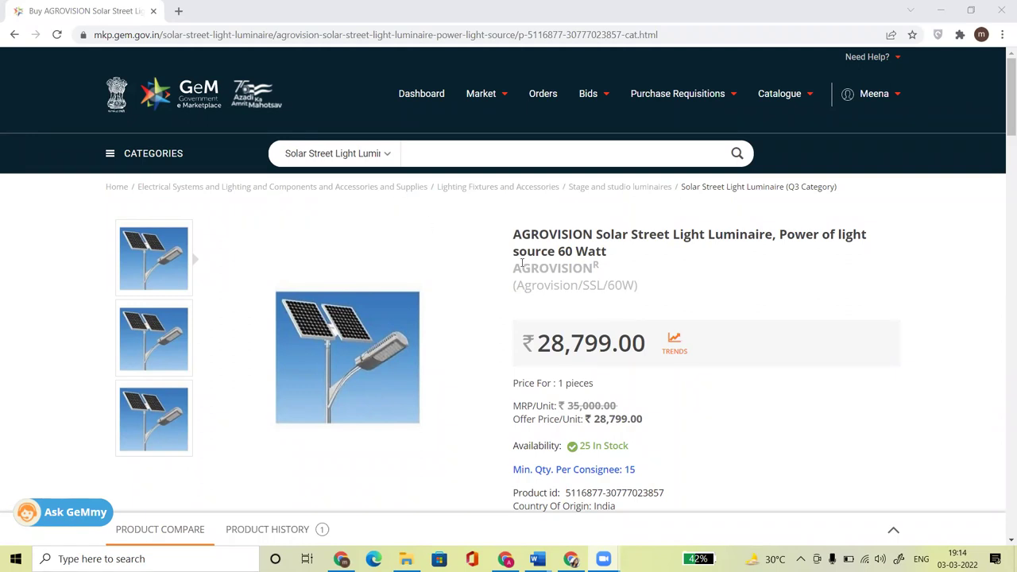
Review the brand name and offer price of the AGROVISION 60 Watt solar street light.
drag(513, 268, 619, 276)
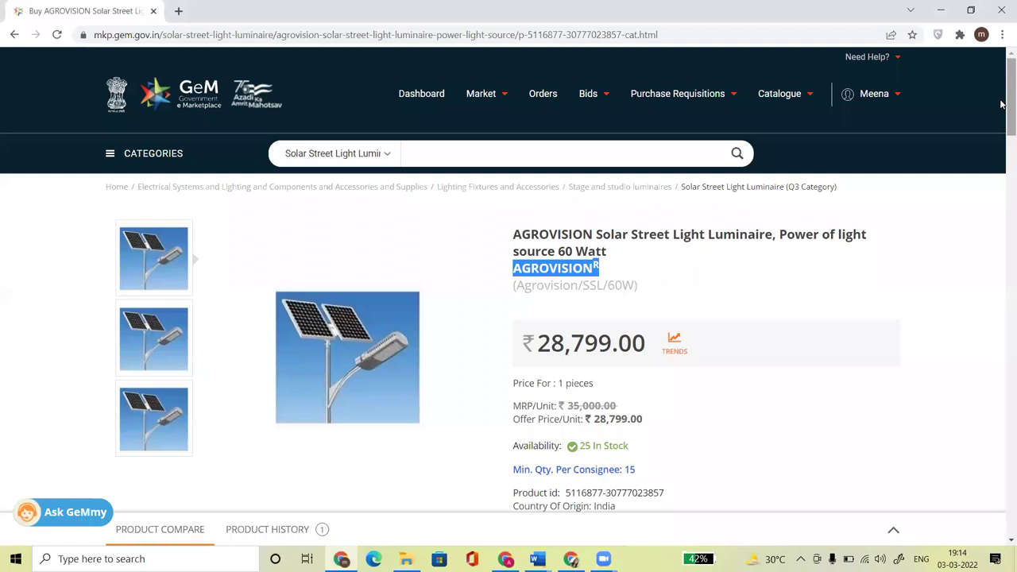
drag(1003, 106, 1002, 136)
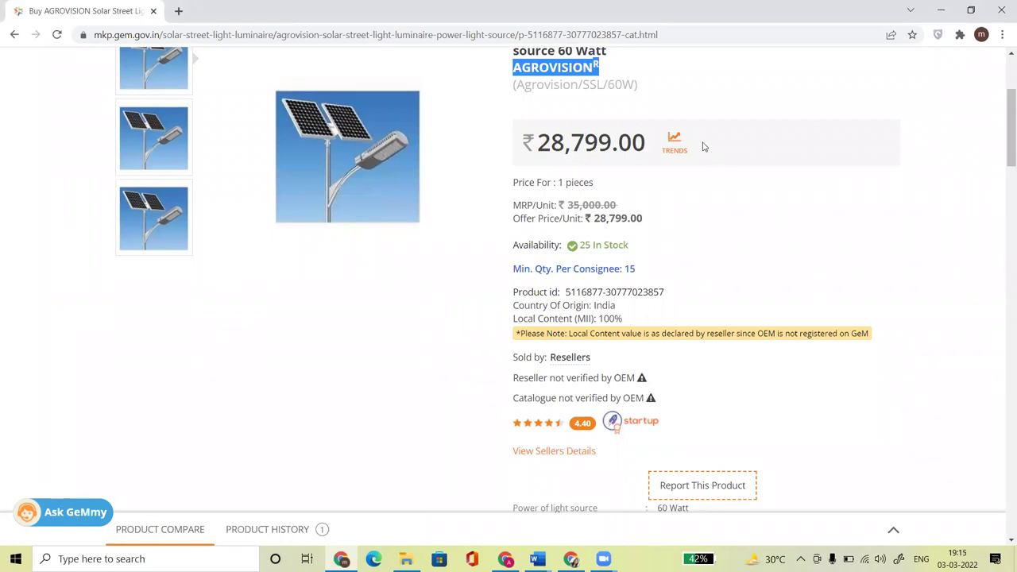
scroll(663, 458, up, 1)
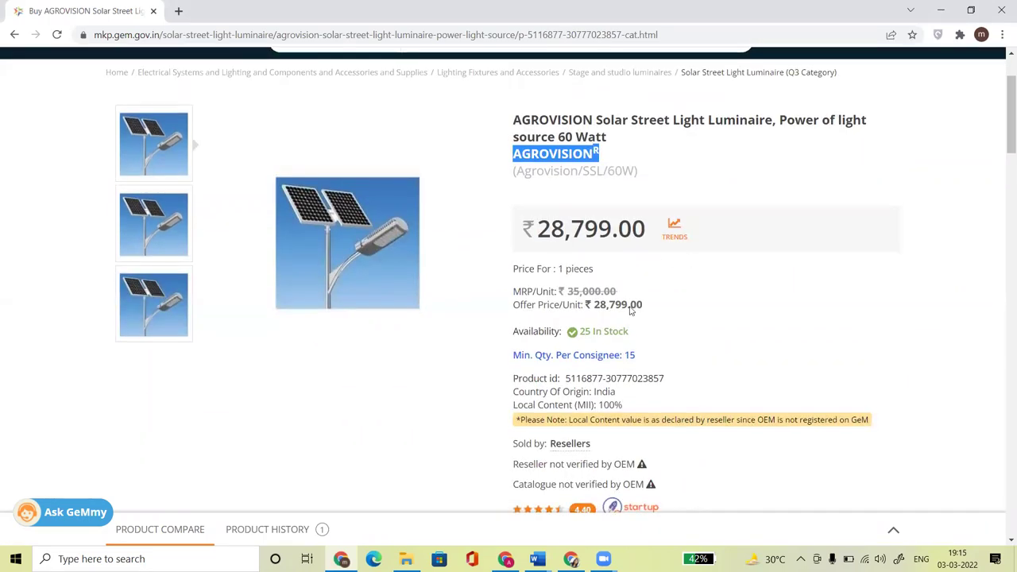
drag(540, 230, 646, 233)
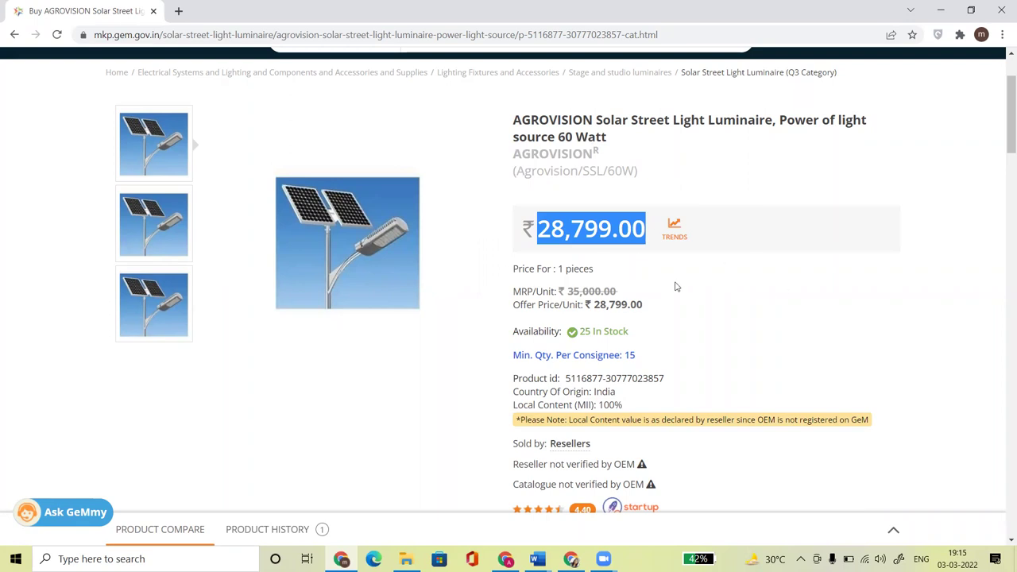
click(683, 170)
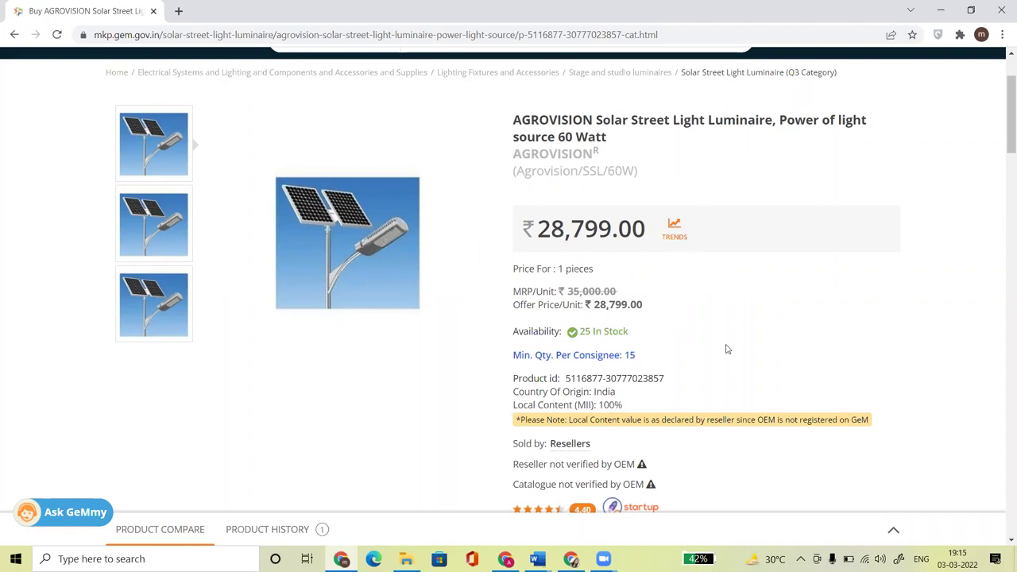
Open the price trends of the AGROVISION 60 Watt light, close them, and return to the start of the product page.
click(671, 229)
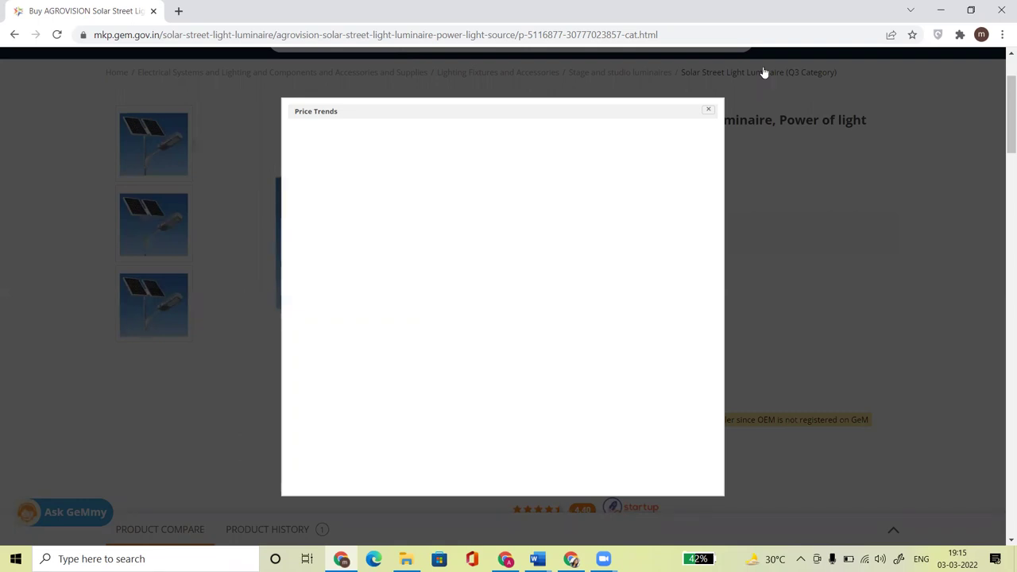
click(708, 109)
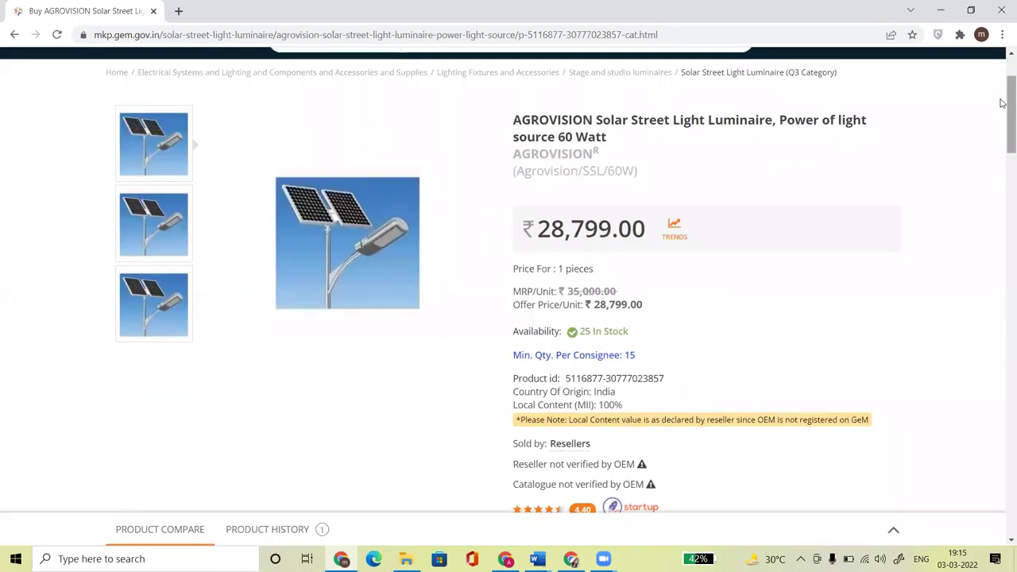
drag(1001, 105, 1001, 86)
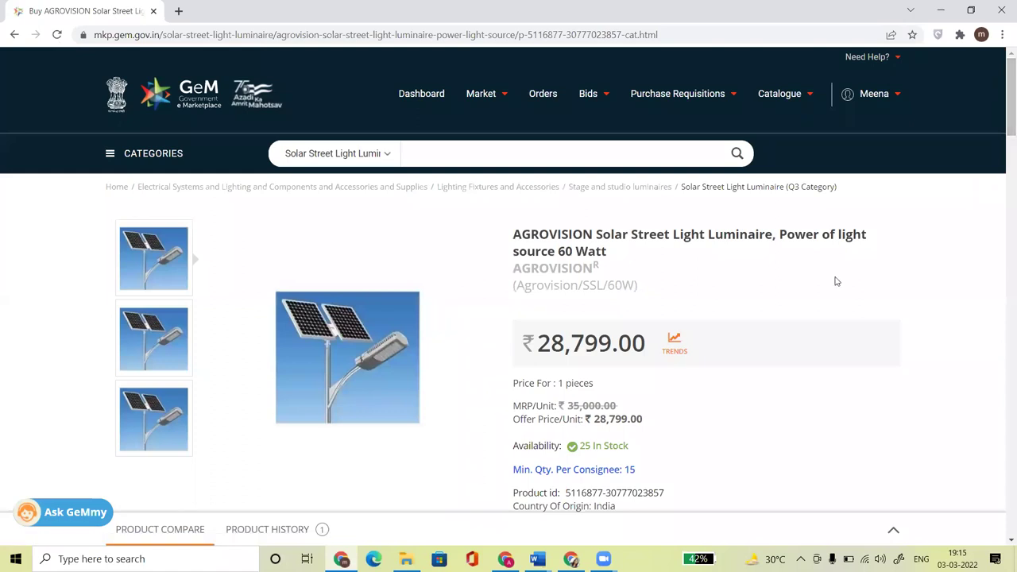
Examine the AGROVISION 60 Watt light's price trends at product and sub category level, including the last purchase details.
click(673, 345)
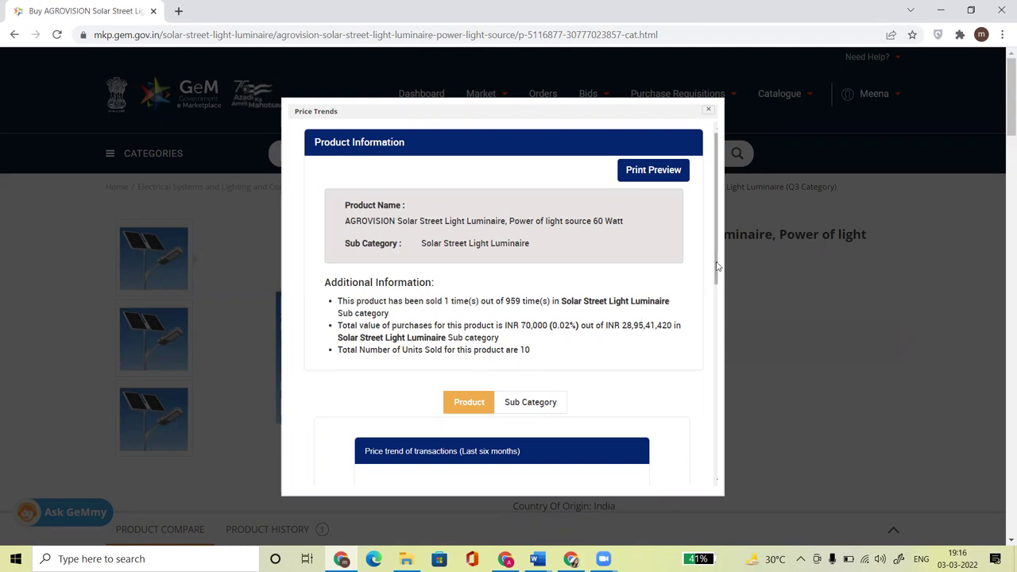
drag(716, 268, 727, 375)
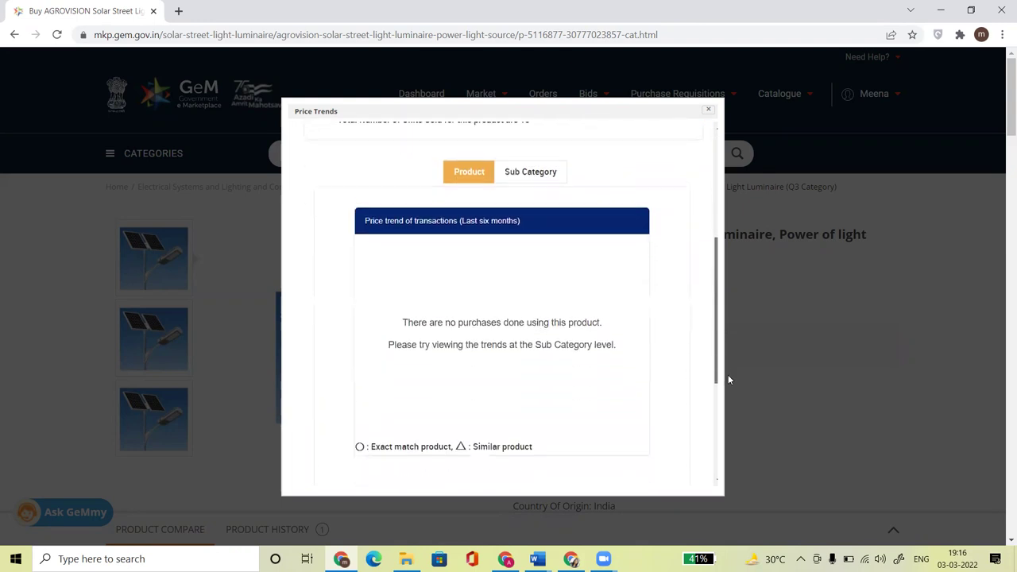
click(528, 167)
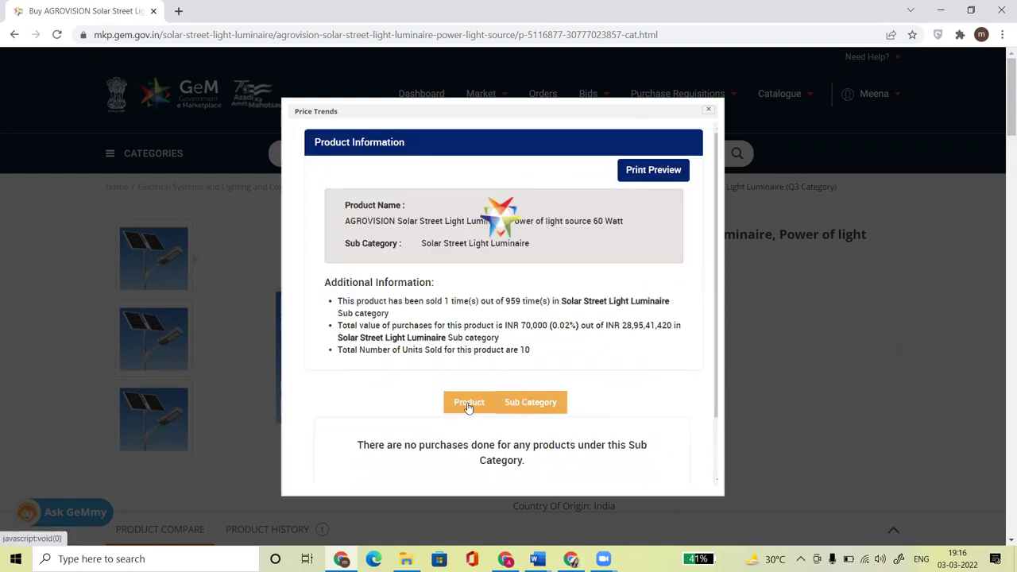
click(467, 407)
drag(714, 274, 728, 459)
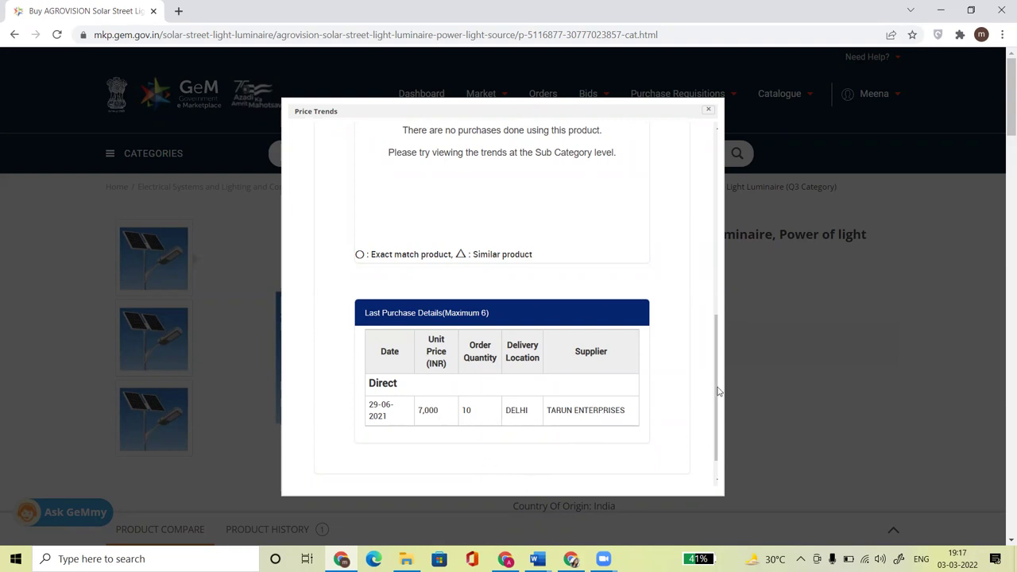
drag(717, 343, 715, 192)
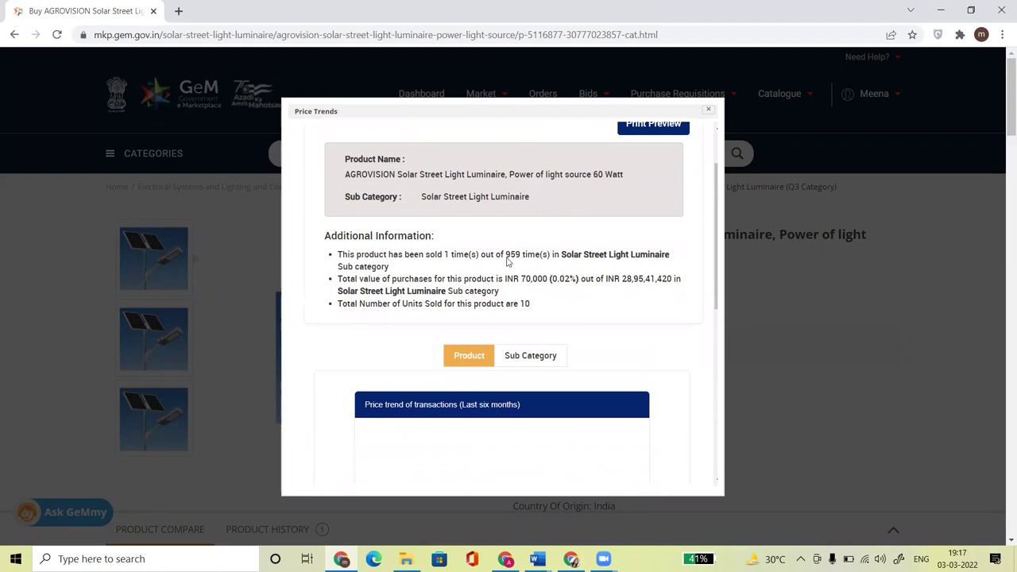
Check the Sub Category price trends again, switch back to the Product trends, and close the price trends.
click(546, 357)
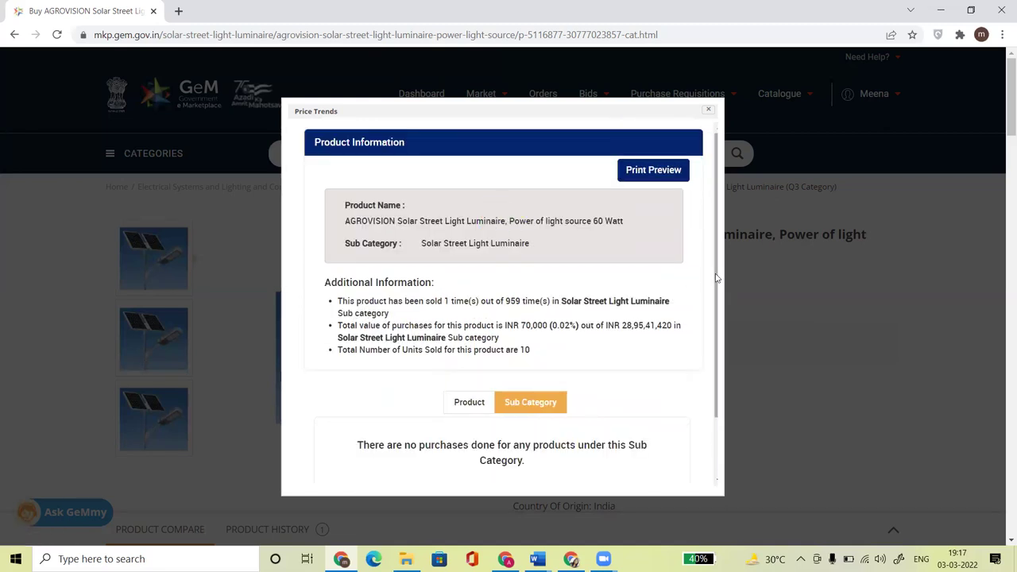
drag(718, 223, 718, 348)
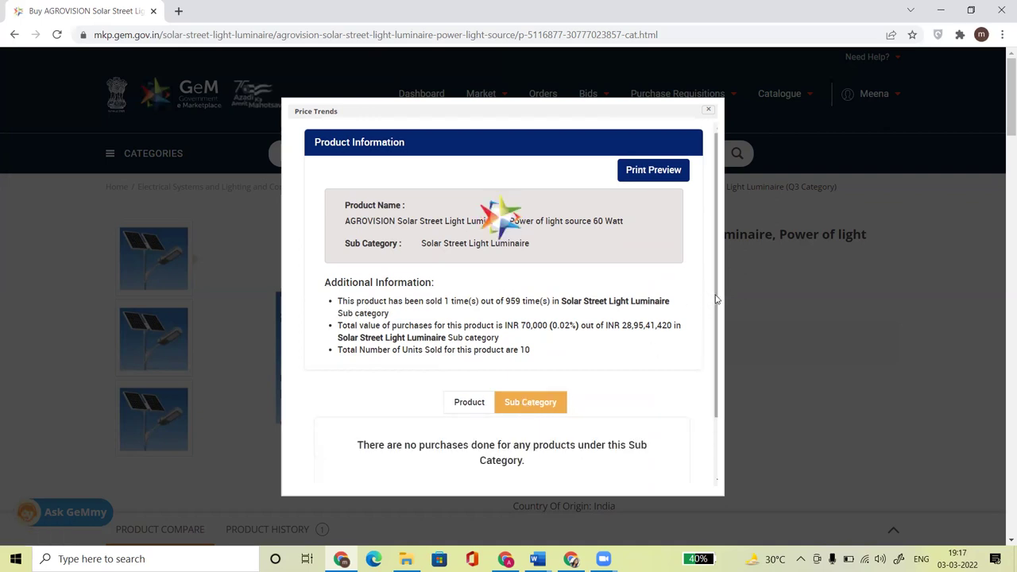
drag(718, 374, 717, 445)
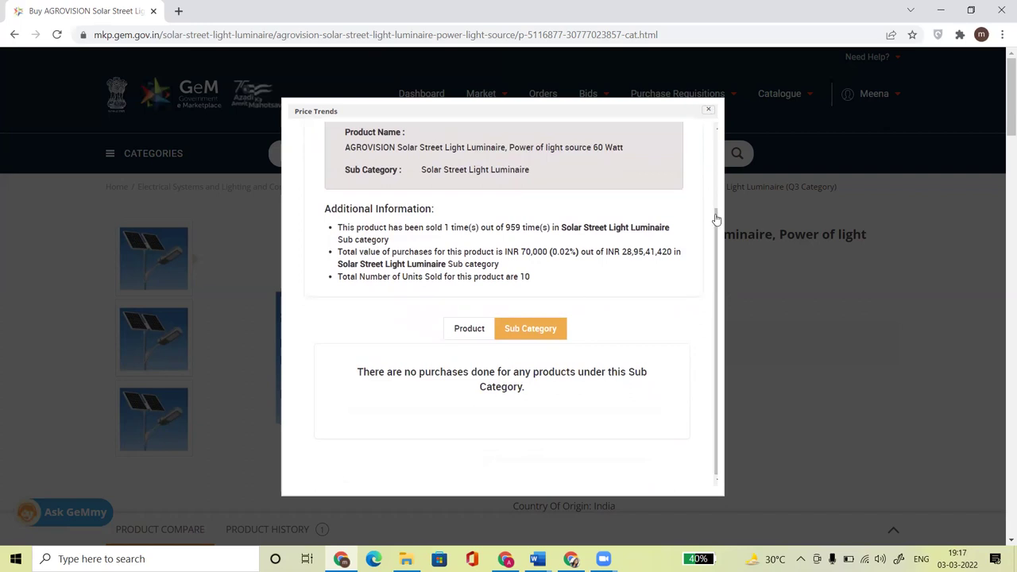
click(467, 329)
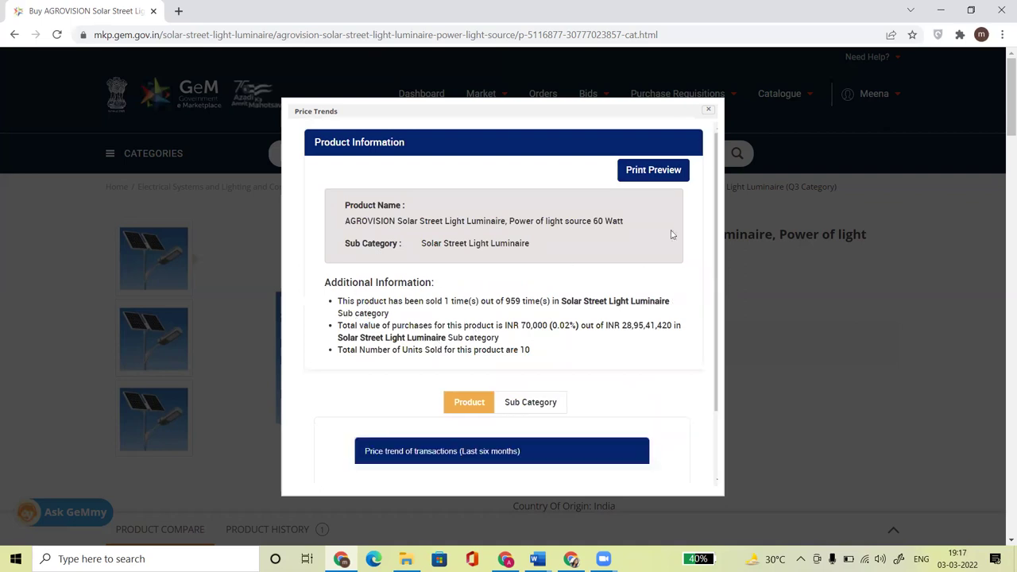
click(708, 109)
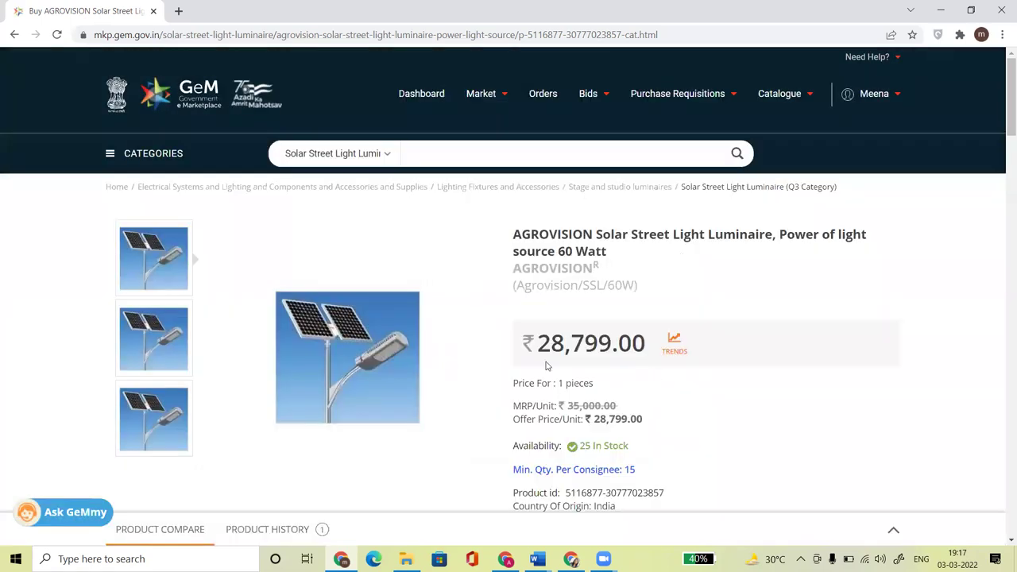
View the seller details of the AGROVISION 60 Watt light, review the other sellers' offers, and return to the product page.
scroll(526, 453, down, 2)
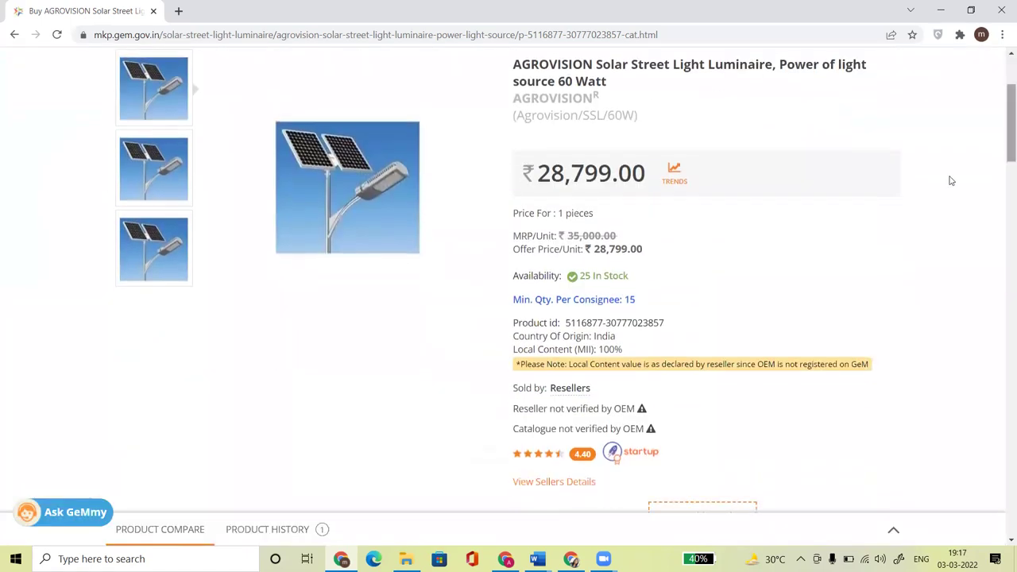
click(553, 481)
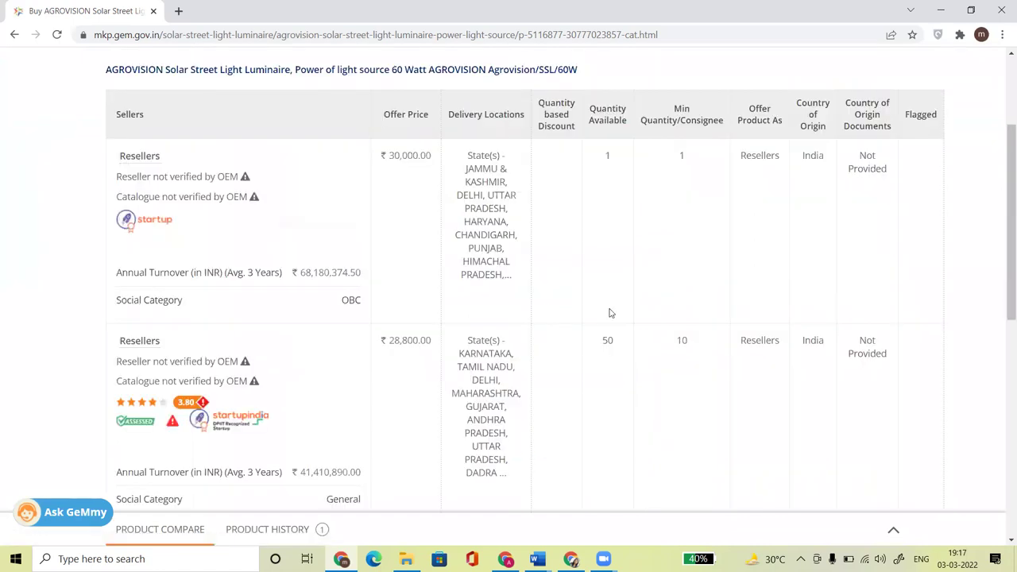
drag(1001, 243, 736, 307)
drag(1003, 245, 1002, 178)
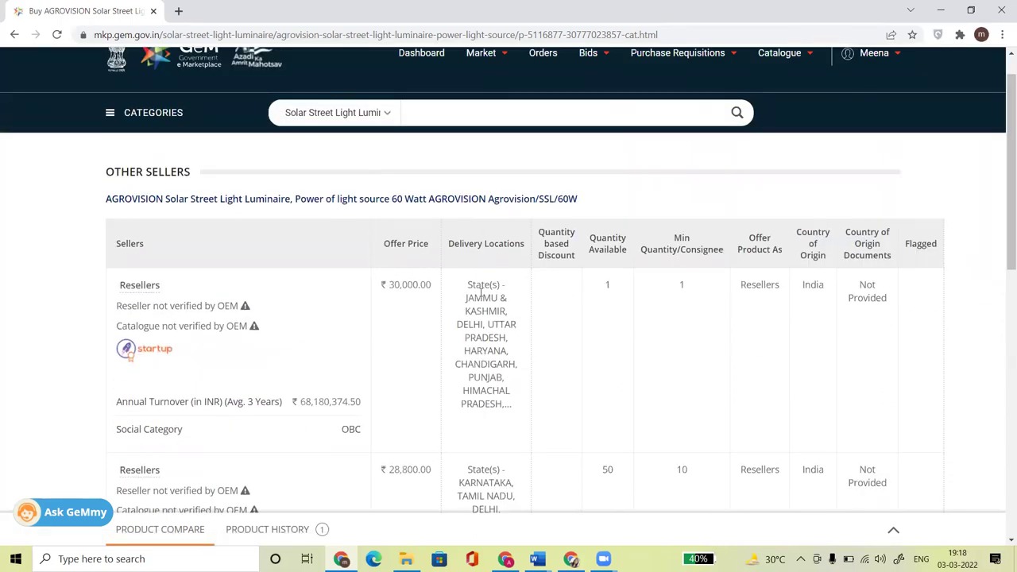
click(471, 199)
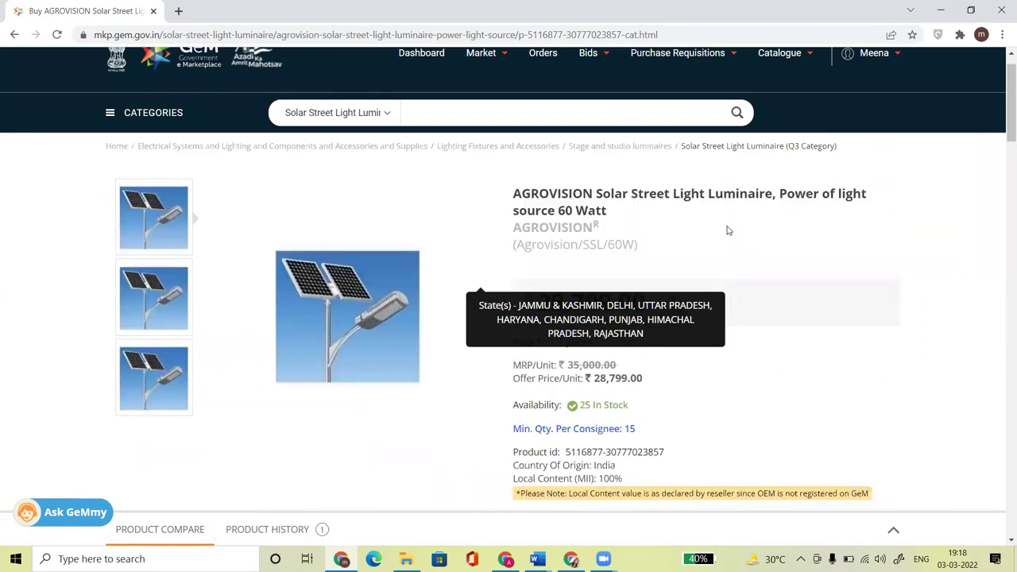
Go back to the Solar Street Light Luminaire category and open the EVEREADYSAUR product priced at ₹19,550.
click(711, 150)
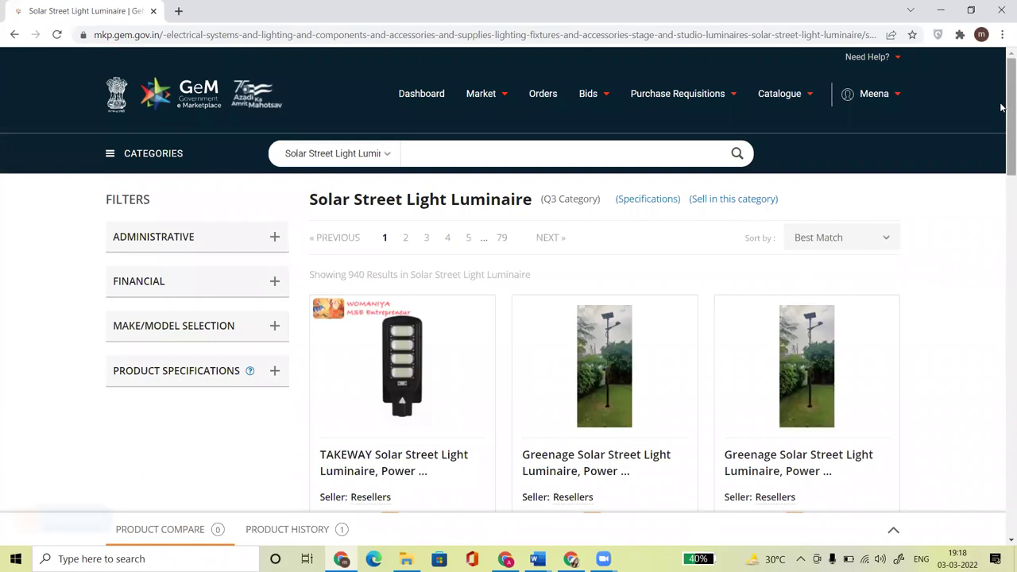
scroll(1001, 113, down, 8)
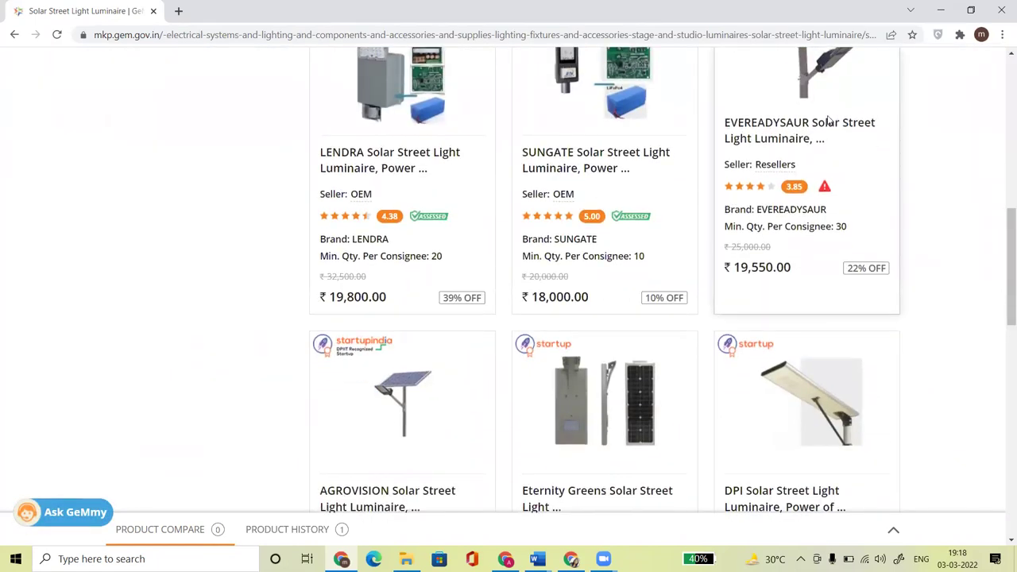
click(809, 85)
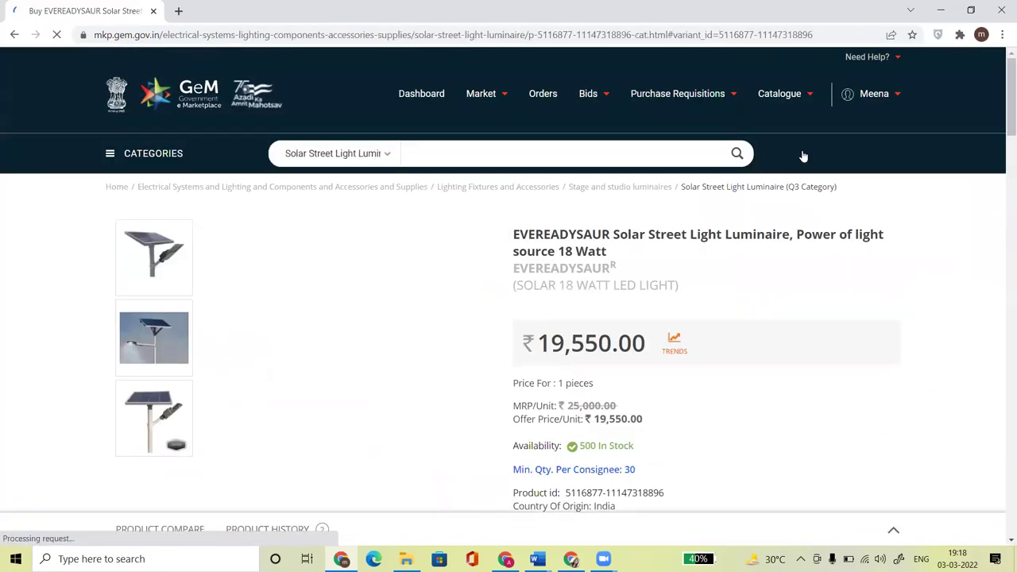
Examine the price trend and last purchase details of the EVEREADYSAUR 18 Watt light, then close the price trends.
scroll(692, 208, down, 3)
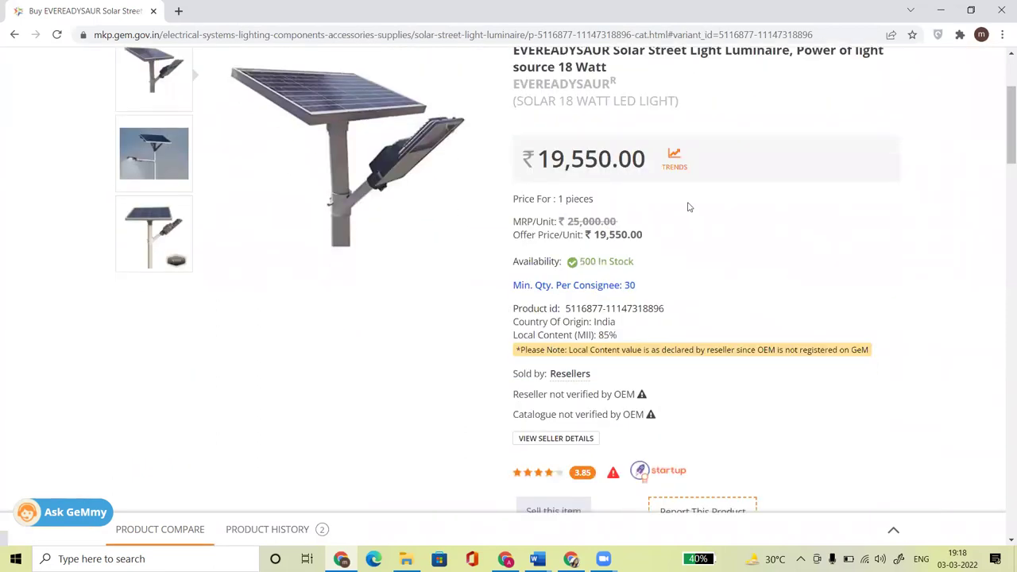
click(674, 159)
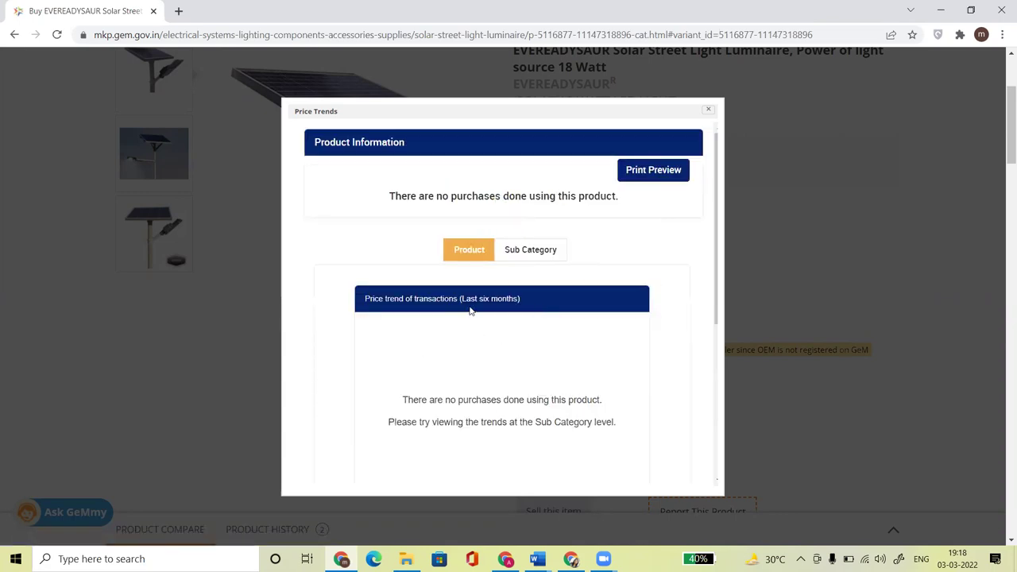
drag(719, 280, 723, 373)
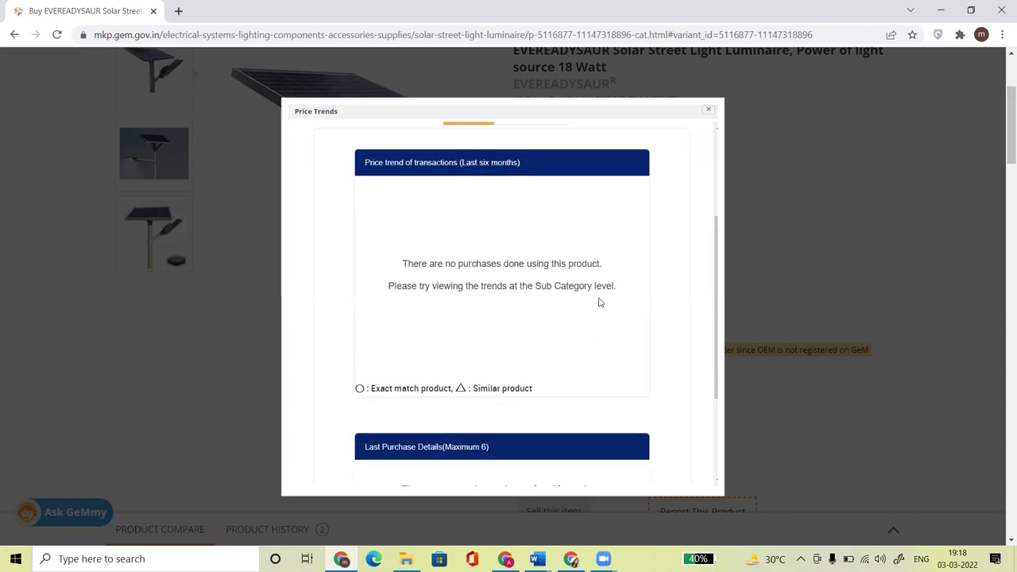
drag(718, 313, 718, 247)
click(708, 109)
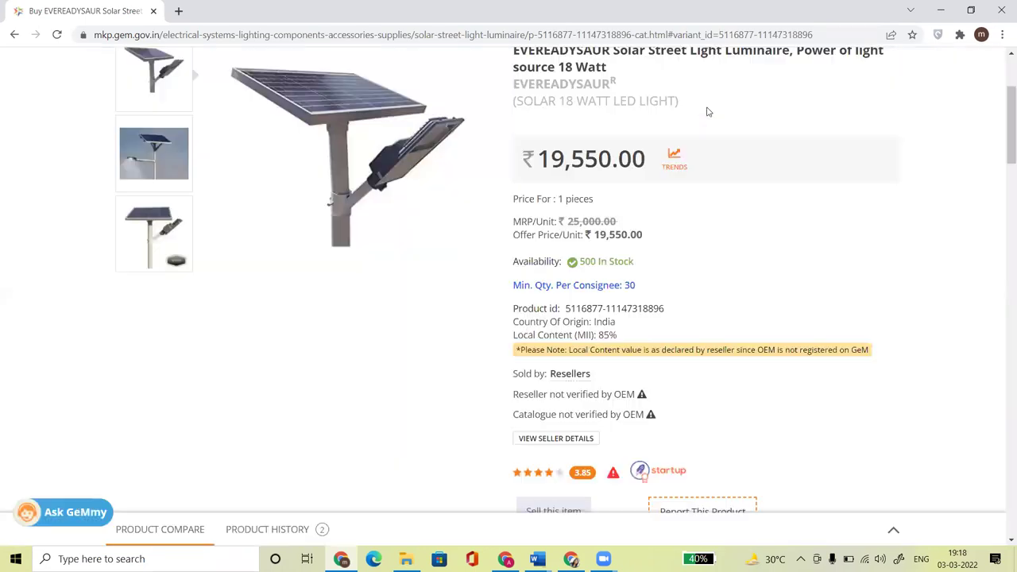
Return to the Solar Street Light Luminaire category and open the AGROVISION product priced at ₹18,000.
scroll(1002, 167, up, 2)
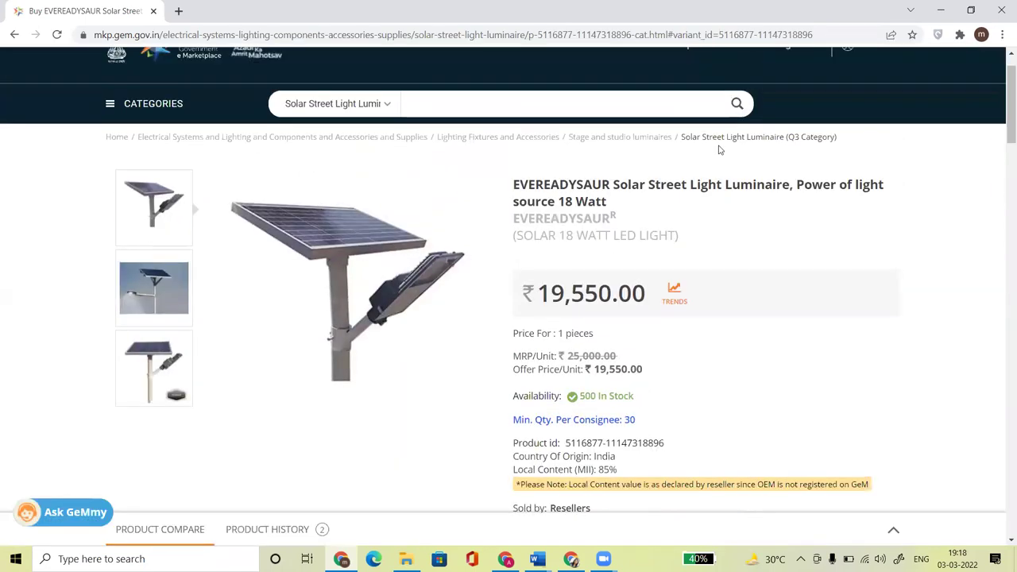
click(726, 138)
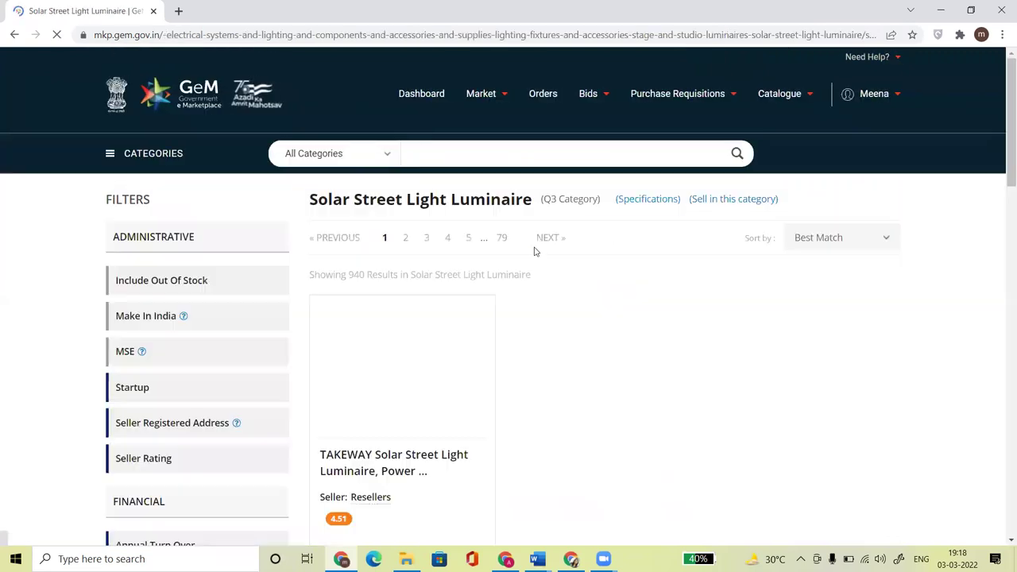
scroll(473, 350, down, 10)
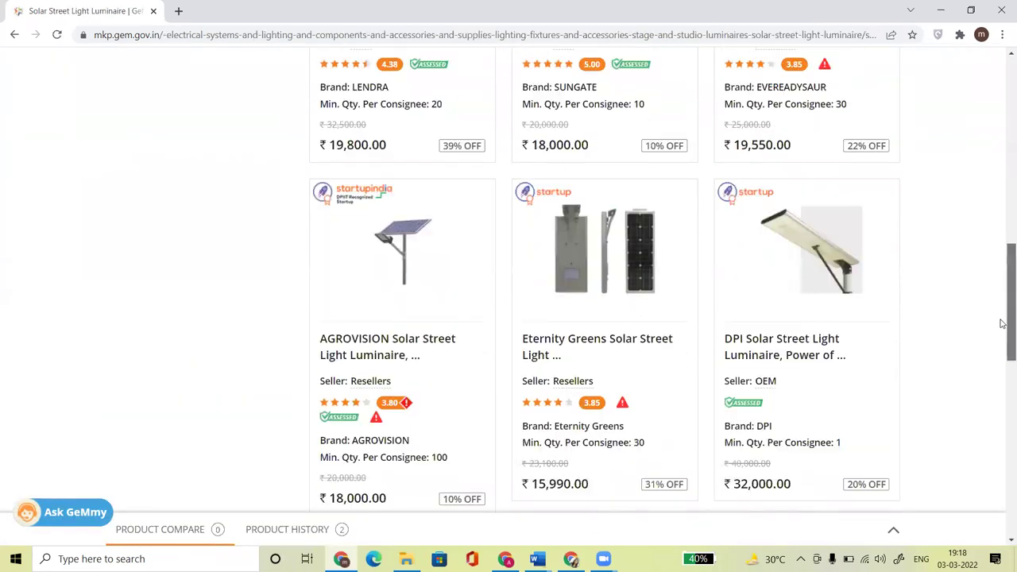
click(356, 304)
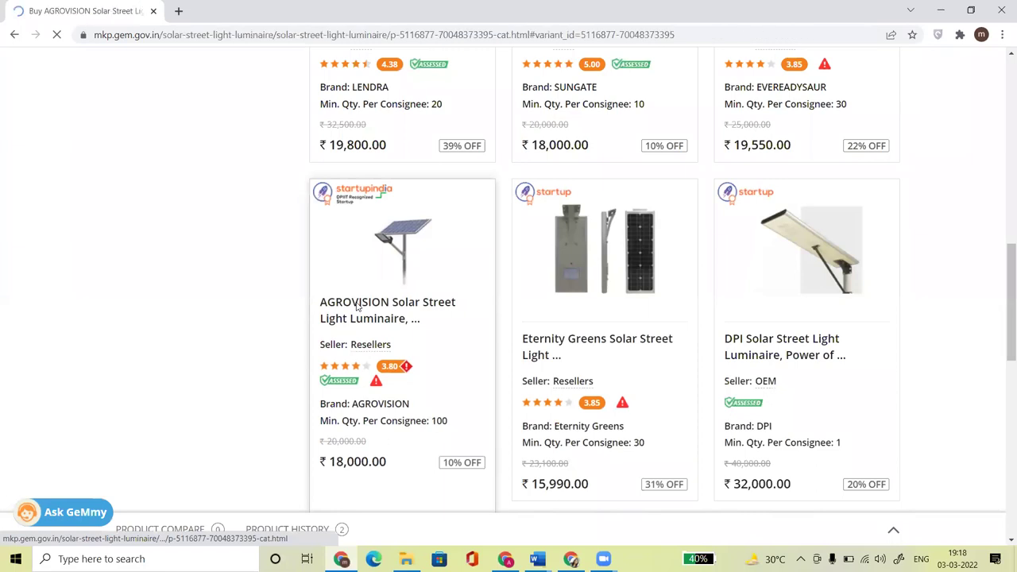
scroll(570, 266, down, 5)
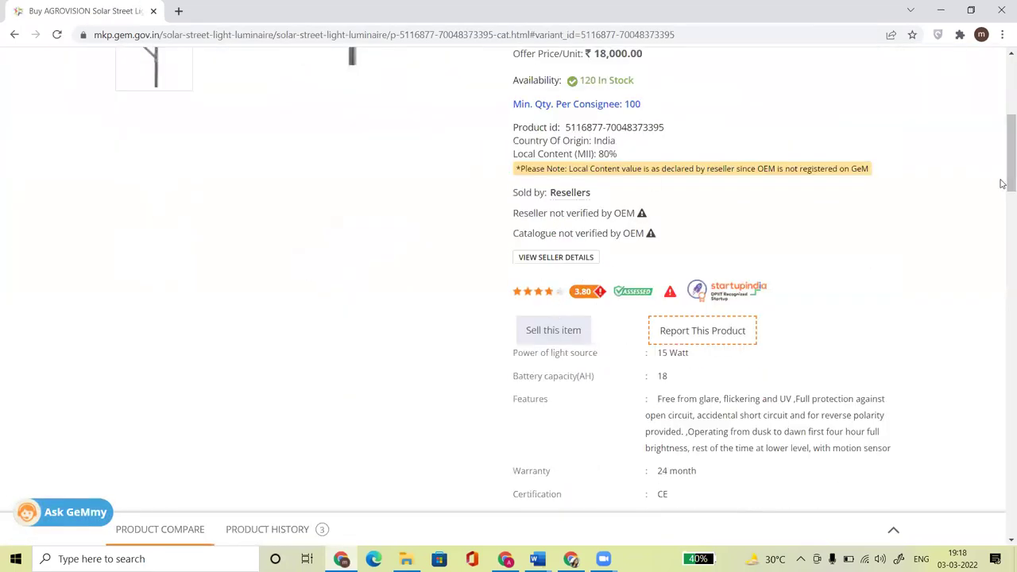
scroll(1002, 155, up, 1)
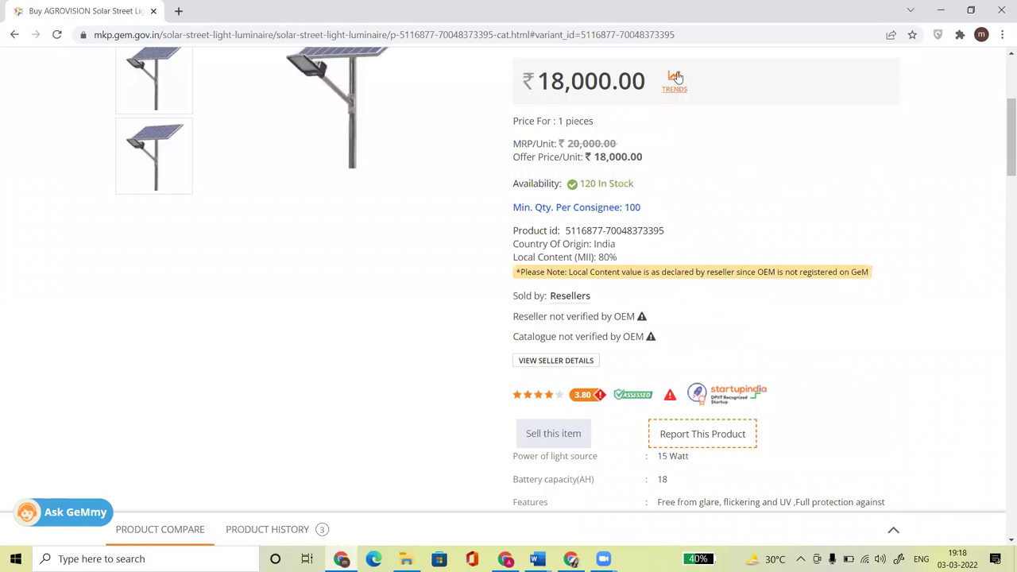
Check the price trends of the AGROVISION 15 Watt light at product and sub-category level, then close them.
click(673, 79)
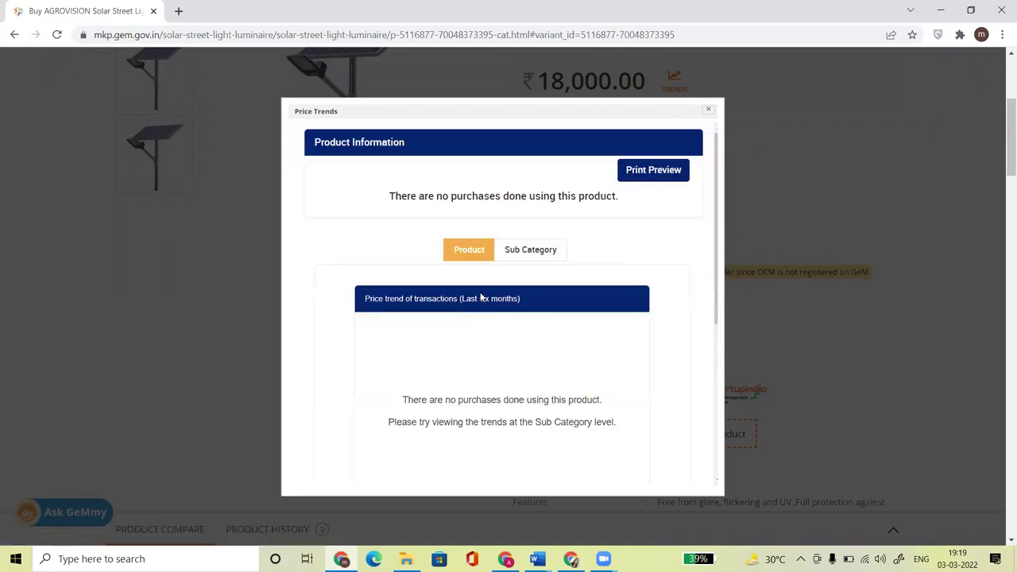
drag(718, 230, 697, 155)
click(708, 110)
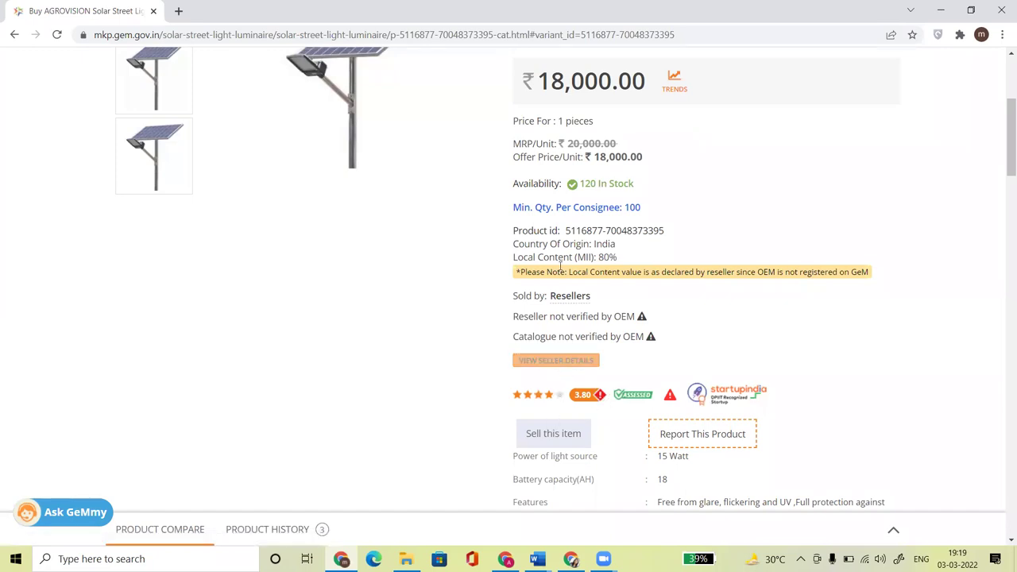
click(674, 81)
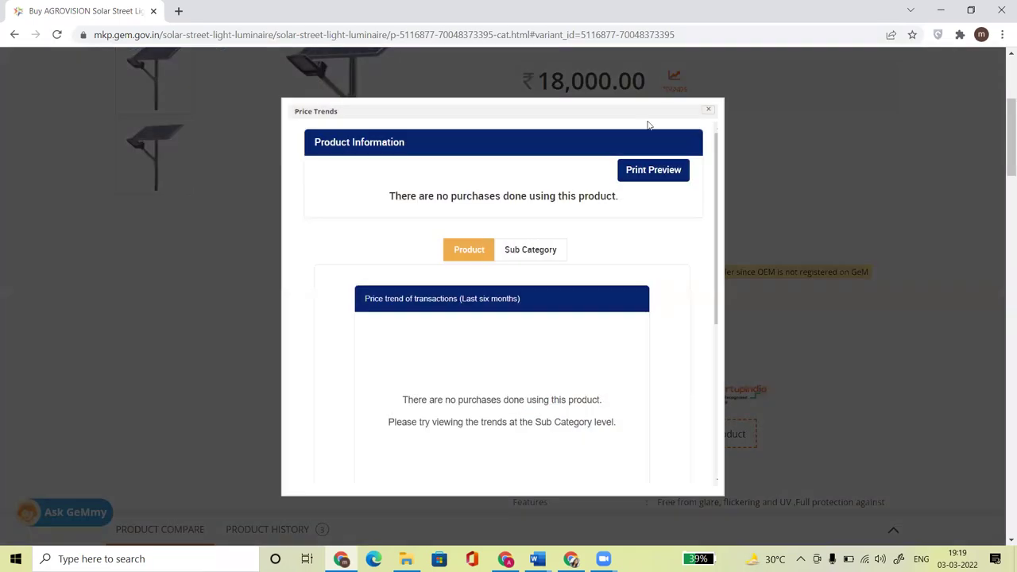
drag(712, 213, 710, 109)
click(545, 252)
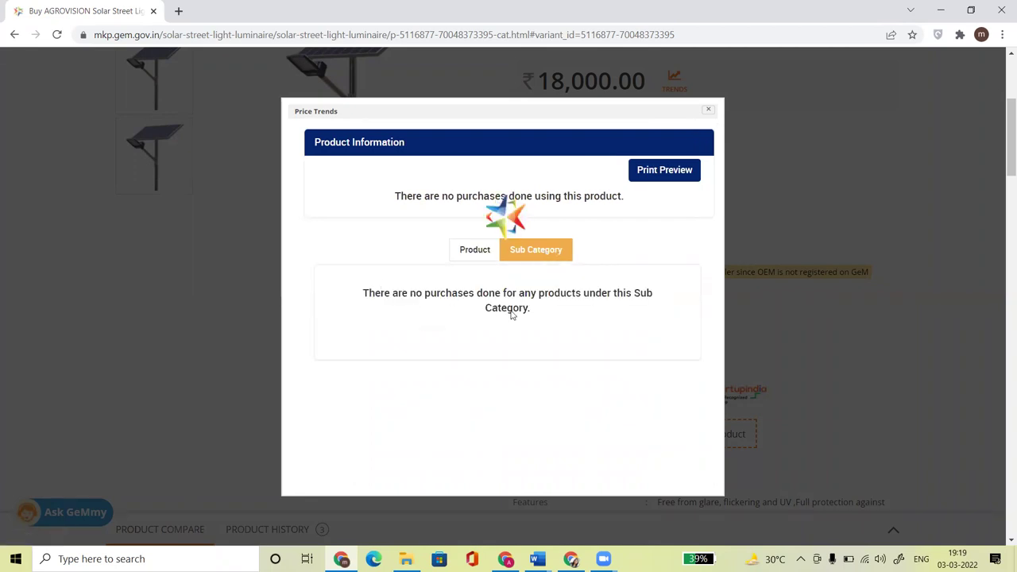
click(707, 109)
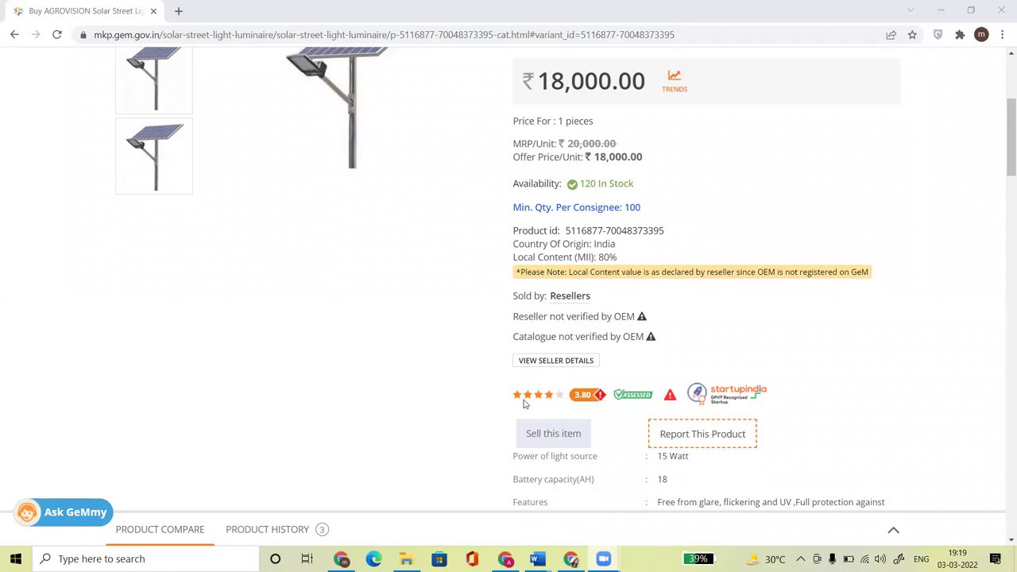
View the seller's rating breakdown, examine the incident impact details for the last year, and close the rating.
drag(504, 409, 553, 405)
click(475, 402)
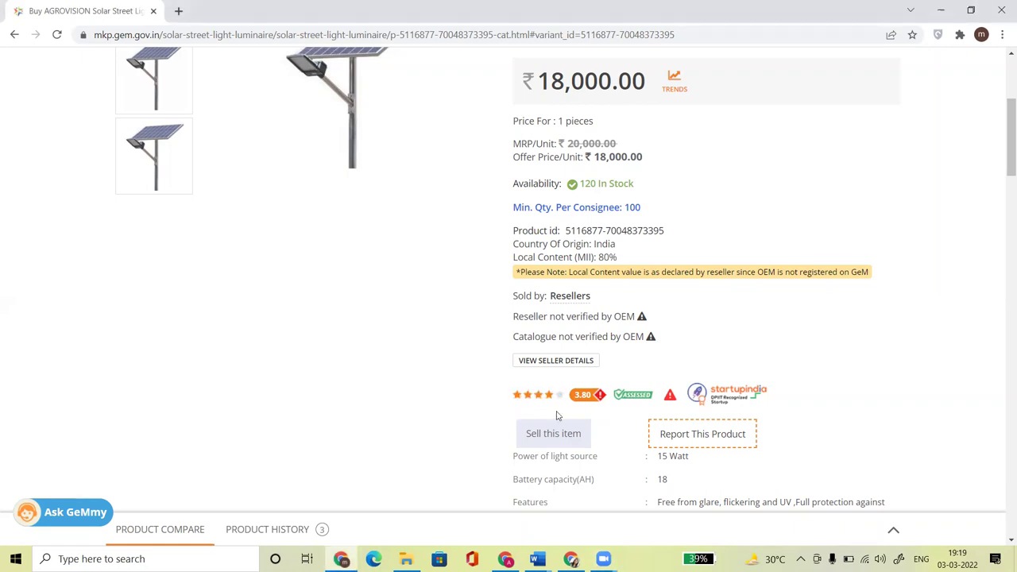
click(600, 397)
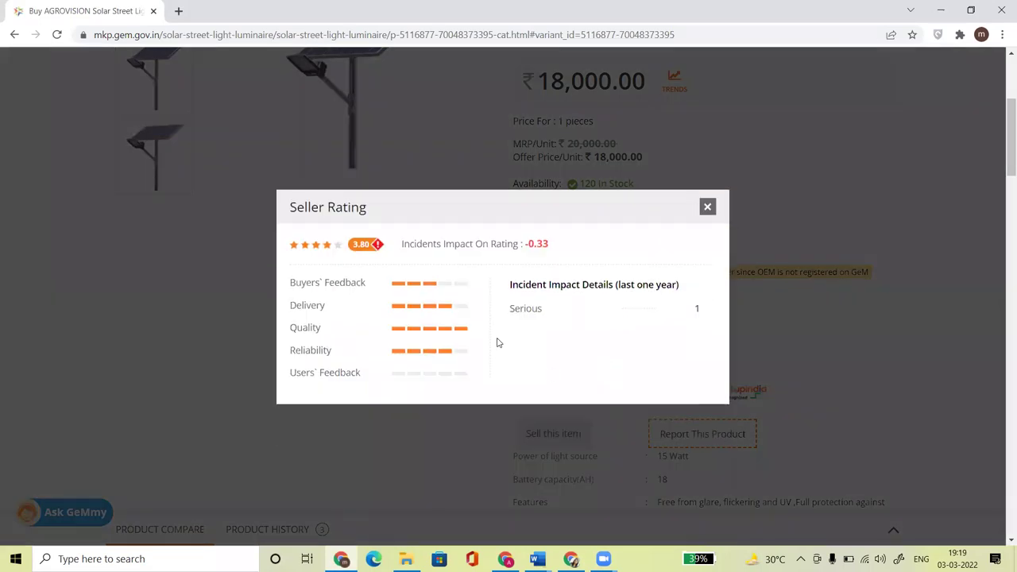
drag(511, 283, 688, 315)
click(646, 326)
click(709, 208)
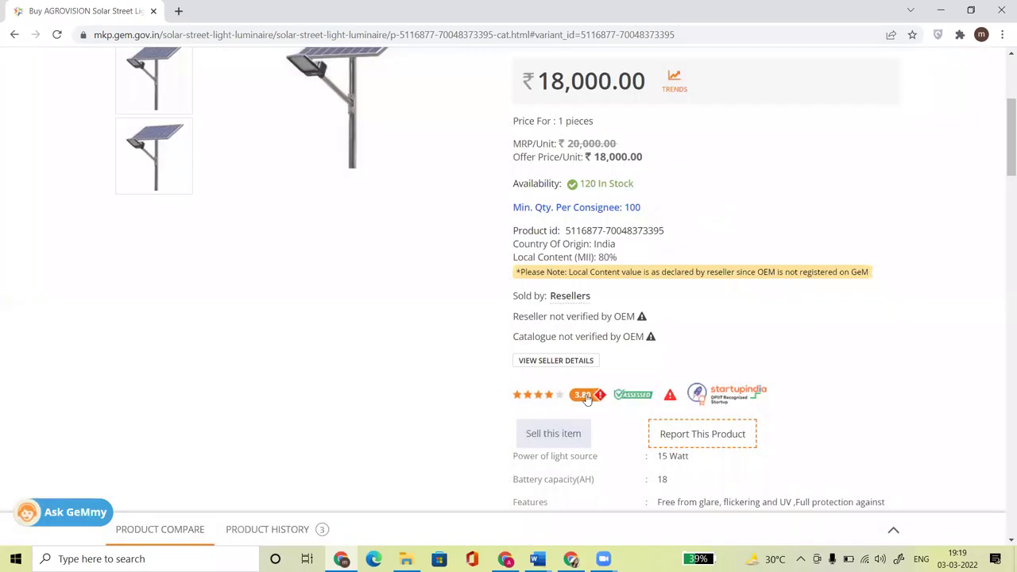
Review the seller's incident history, expanding the suspension entry to read its reason and start and end dates, then close it.
click(670, 398)
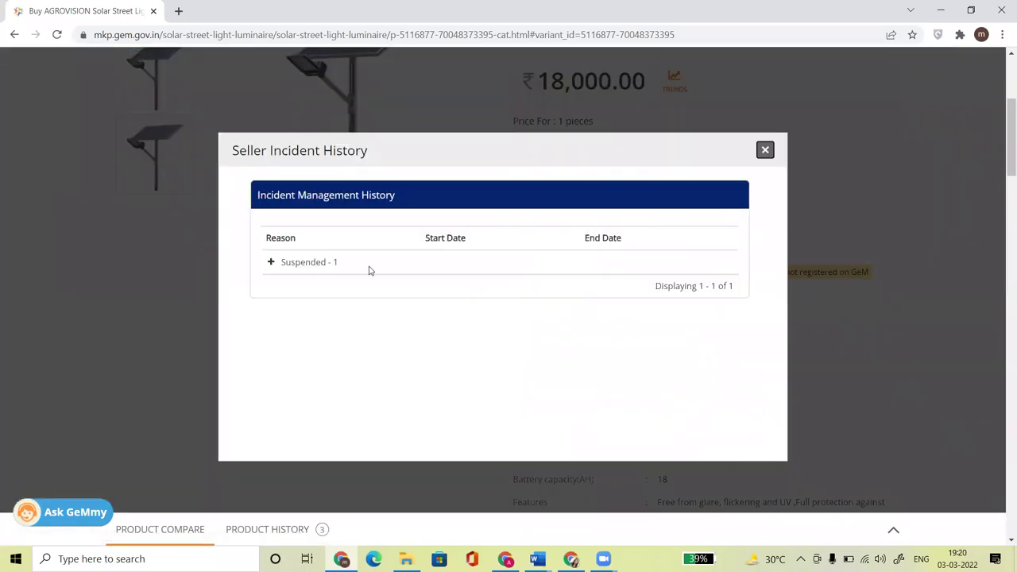
click(271, 262)
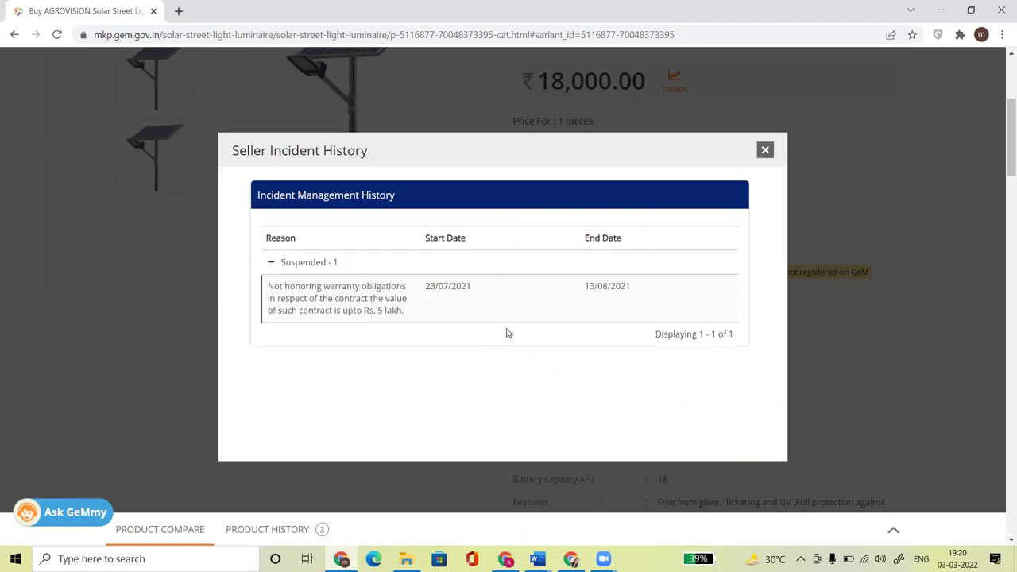
drag(424, 290, 627, 290)
drag(331, 311, 387, 313)
click(419, 317)
click(765, 151)
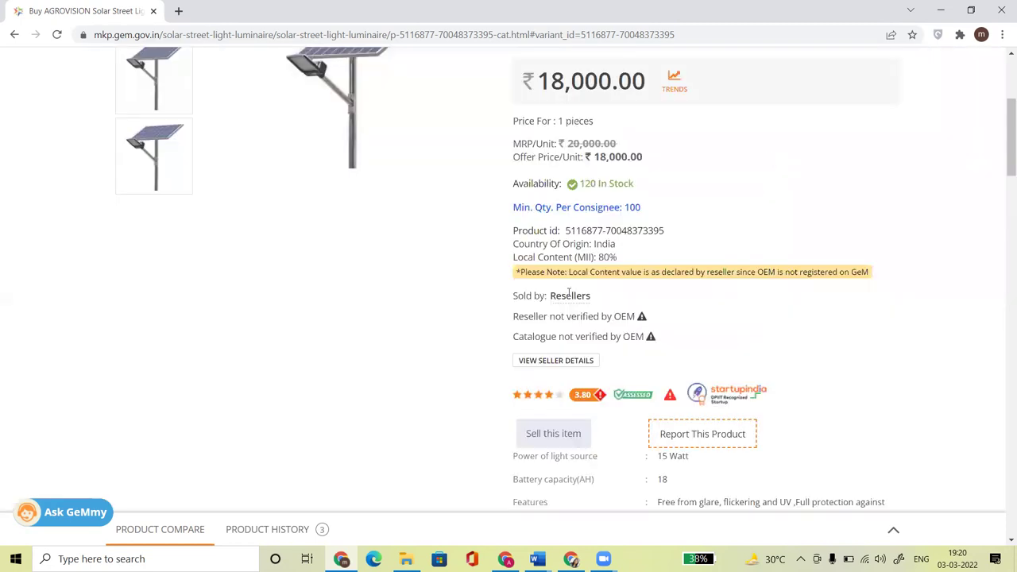
Load gem.gov.in in a new browser tab and go to its advanced search for contracts.
scroll(1006, 159, down, 1)
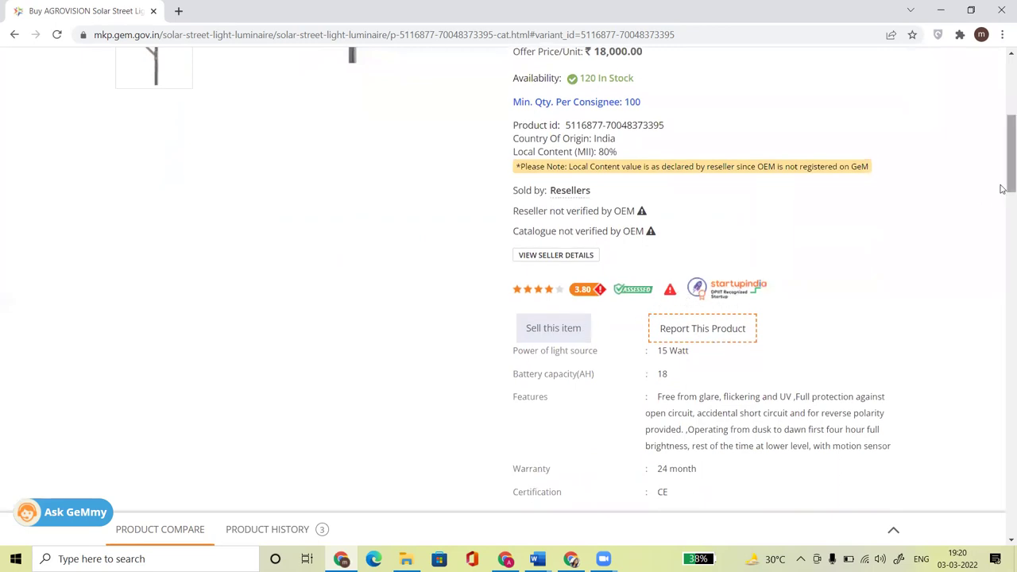
scroll(1005, 158, up, 2)
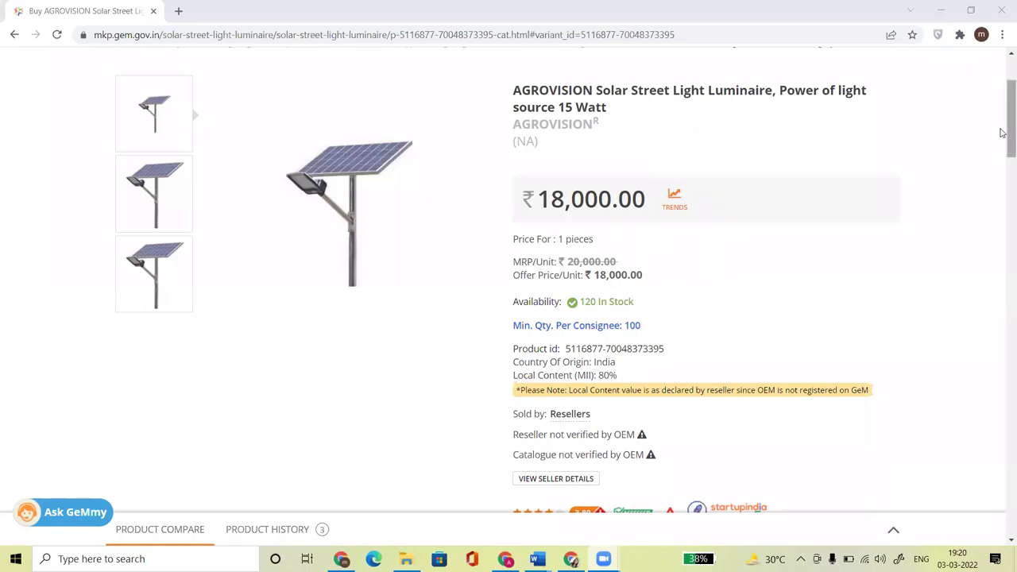
scroll(1000, 143, up, 2)
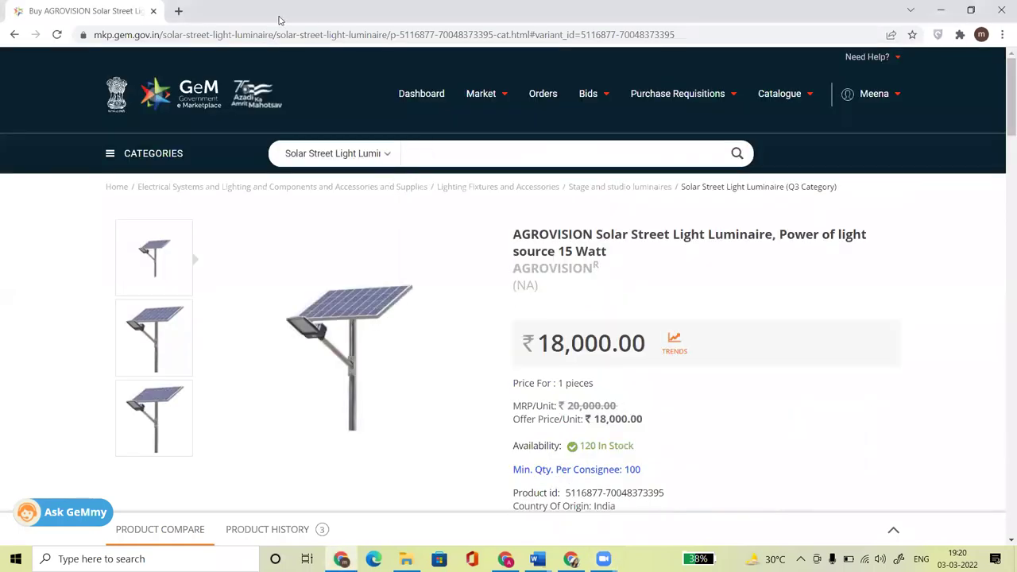
click(178, 10)
text(GEM.gov.in)
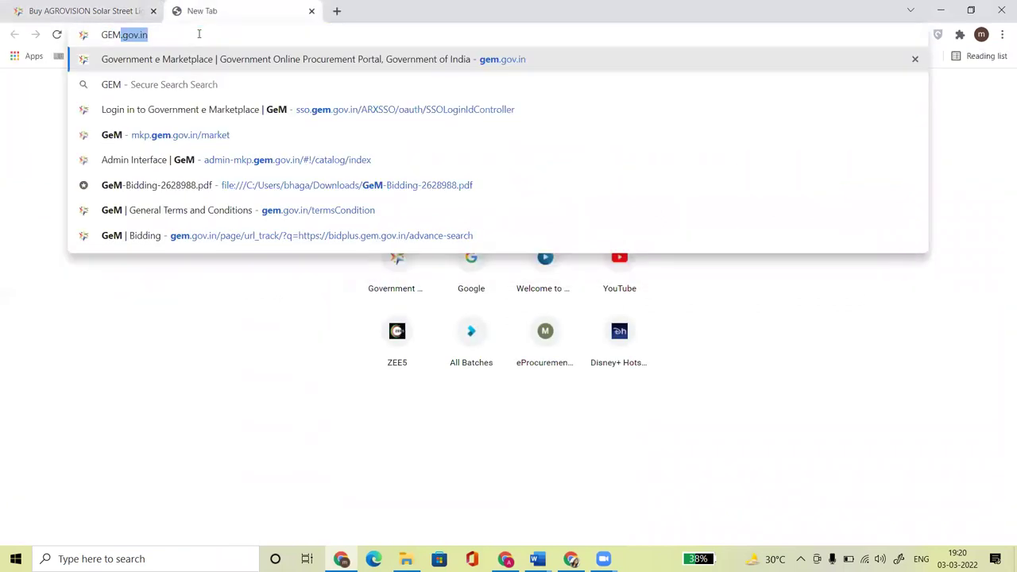
key(Return)
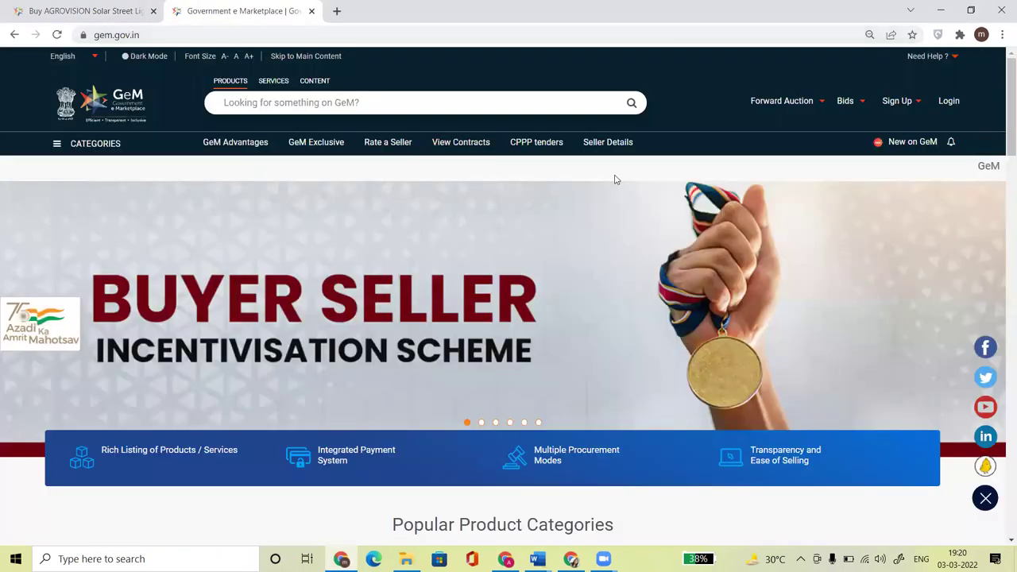
click(451, 147)
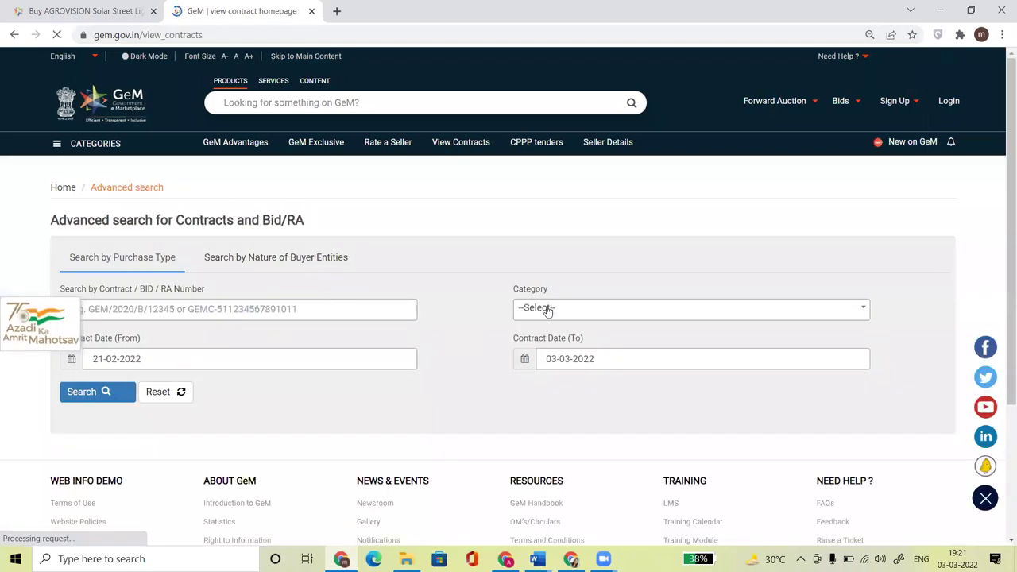
Copy the category name "Solar Street Light Luminaire" from the AGROVISION product page and return to the contract search's category selection.
click(539, 309)
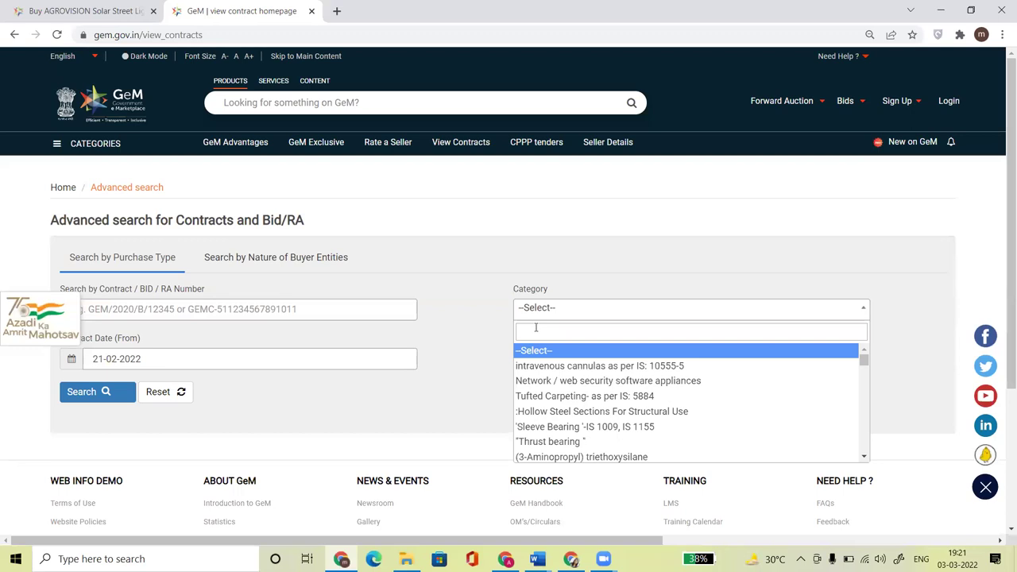
click(85, 8)
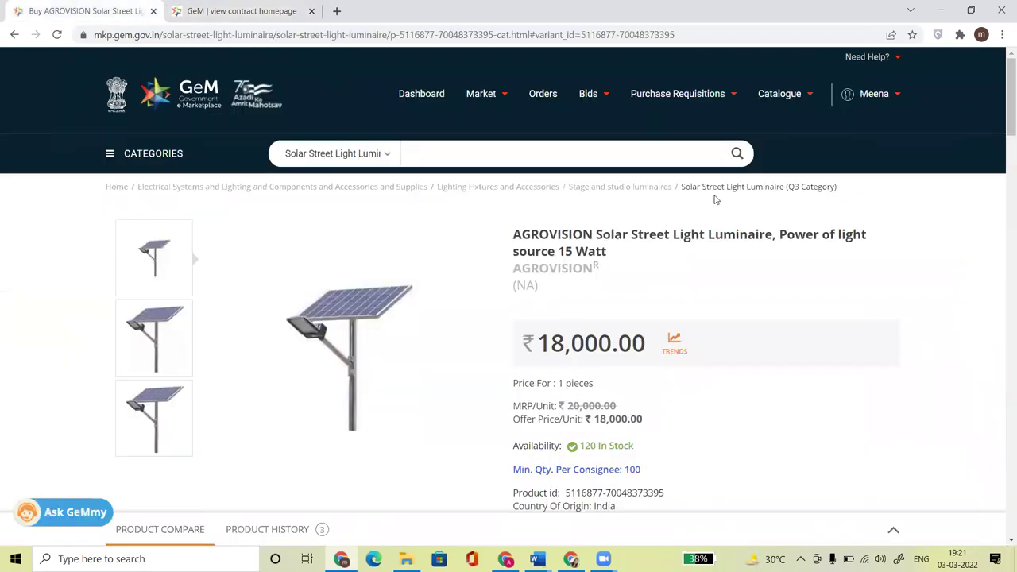
drag(681, 187, 785, 186)
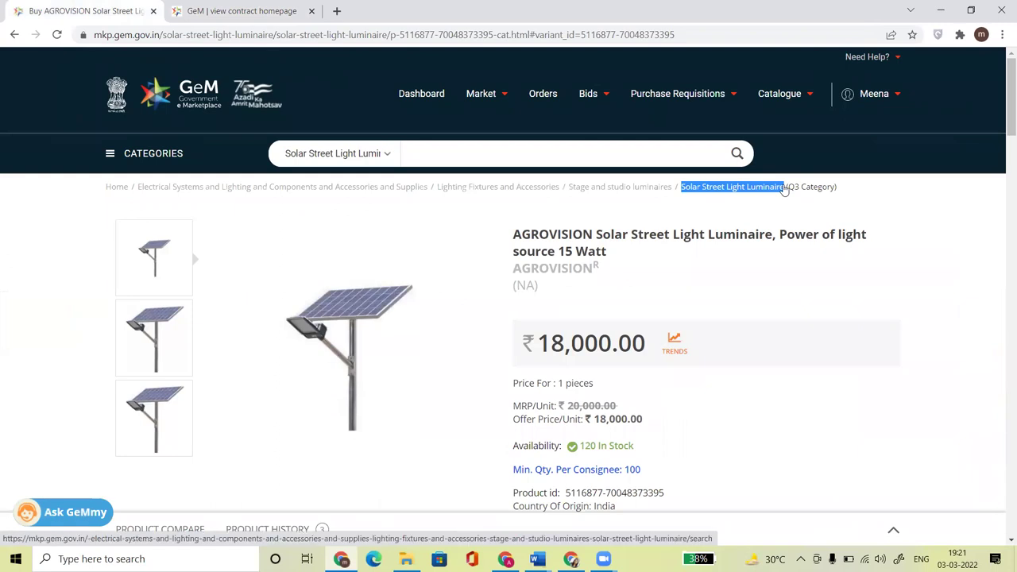
click(238, 10)
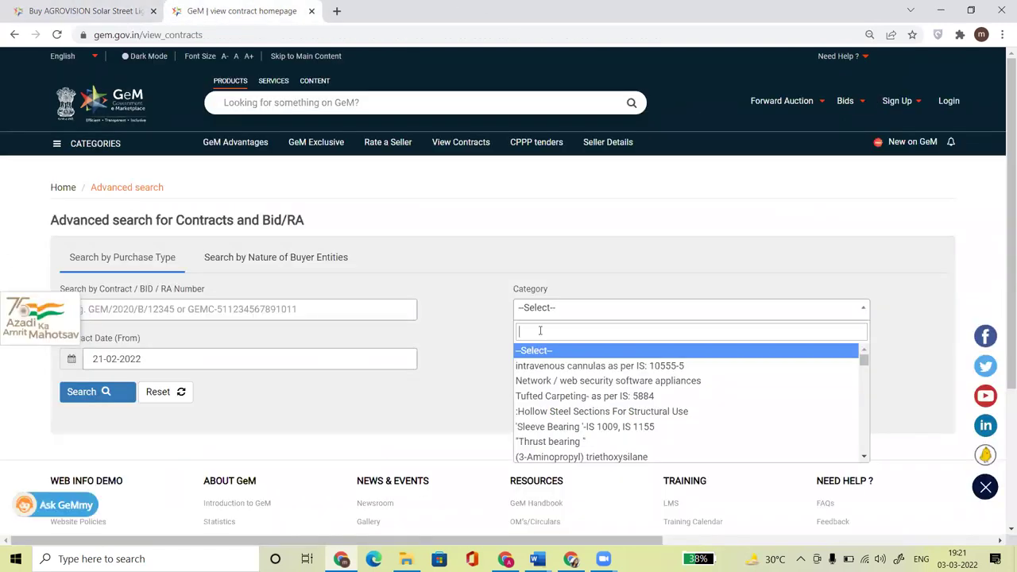
Set the contract category to Solar Street Light Luminaire using the copied name and run the contract search.
text(> Solar Street Light Luminaire)
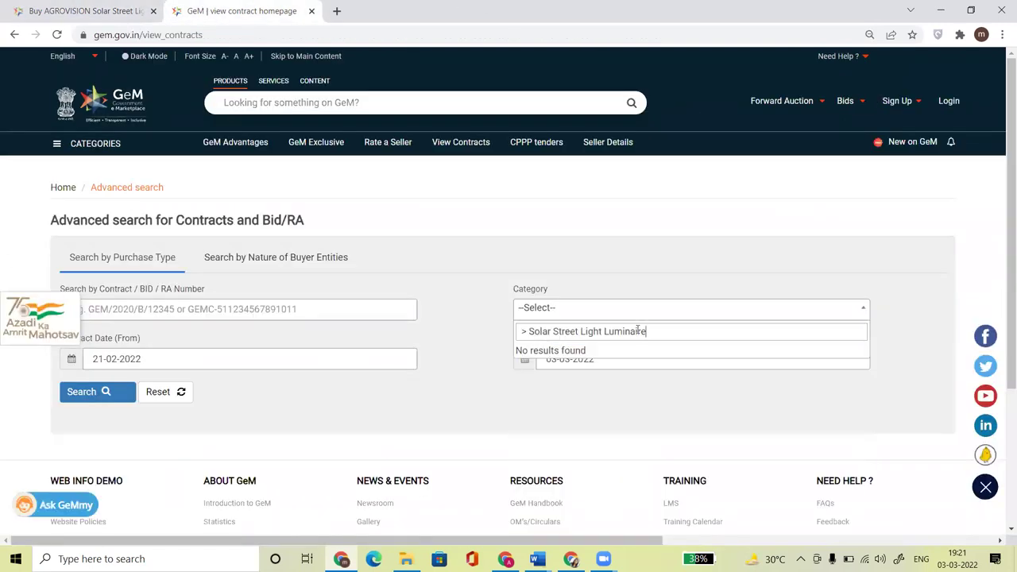
click(530, 332)
key(BackSpace)
key(BackSpace)
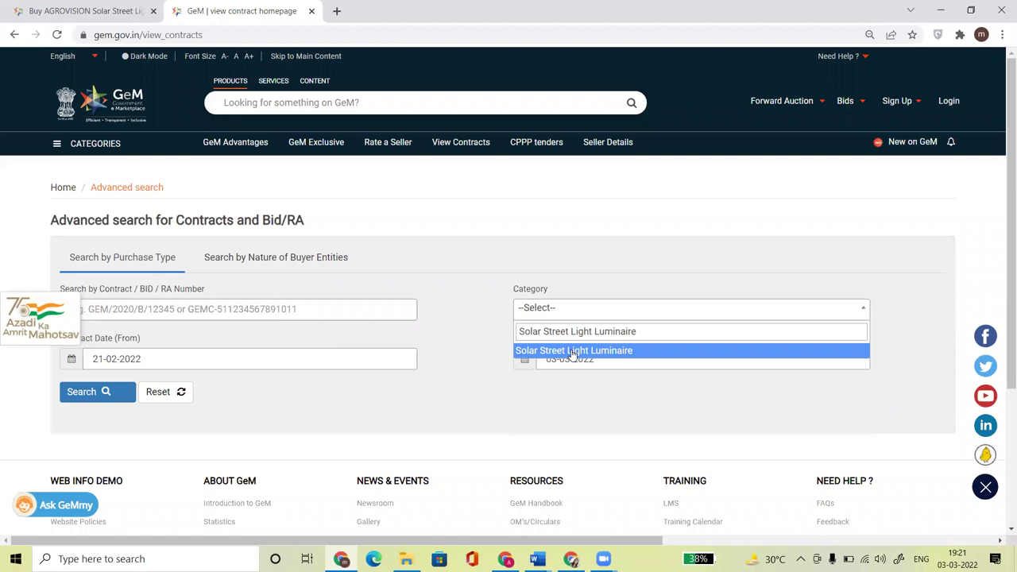
click(573, 351)
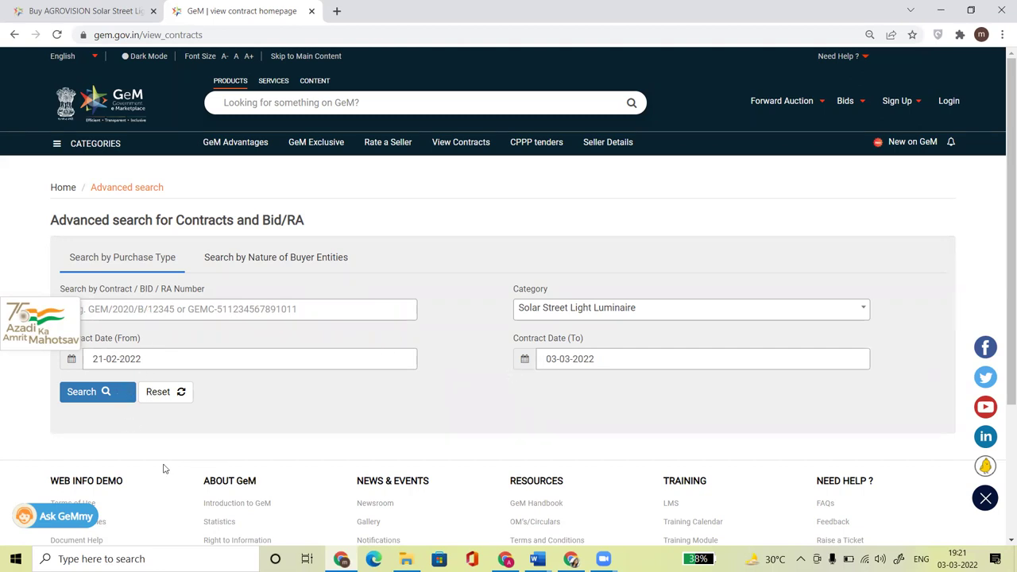
click(103, 393)
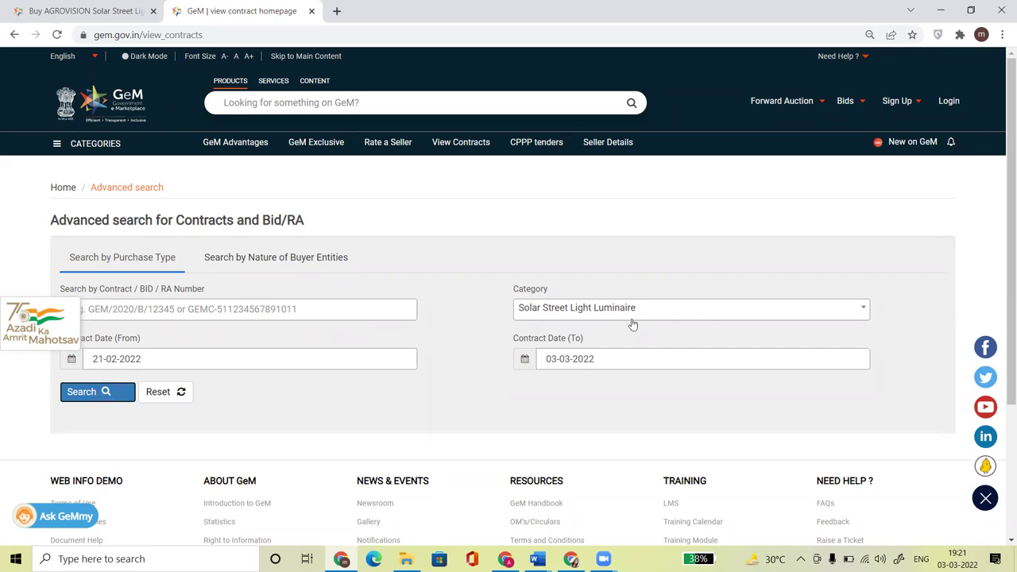
click(106, 393)
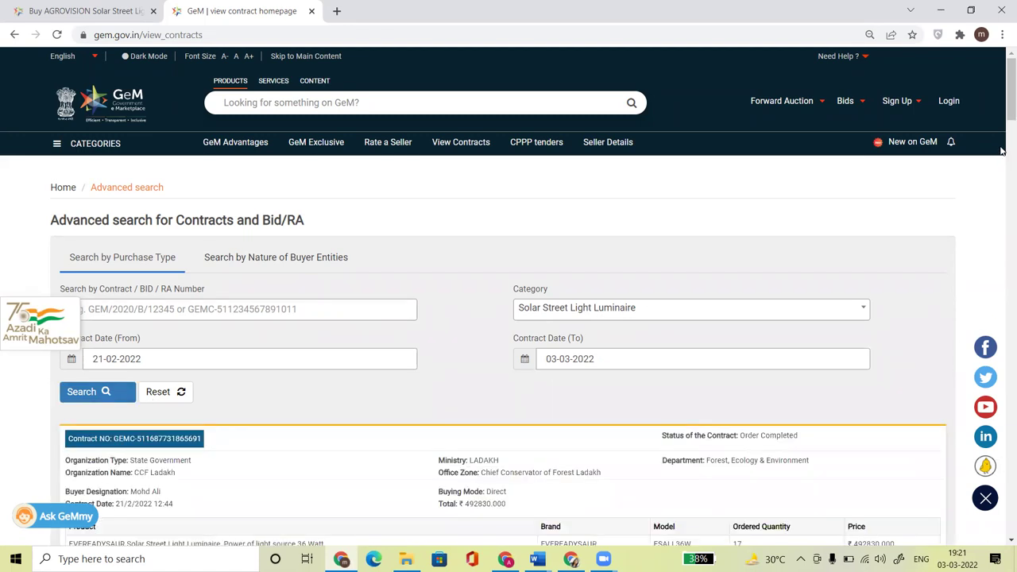
Examine the organization type, organization name and office zone of the first contract in the results.
scroll(1001, 134, down, 2)
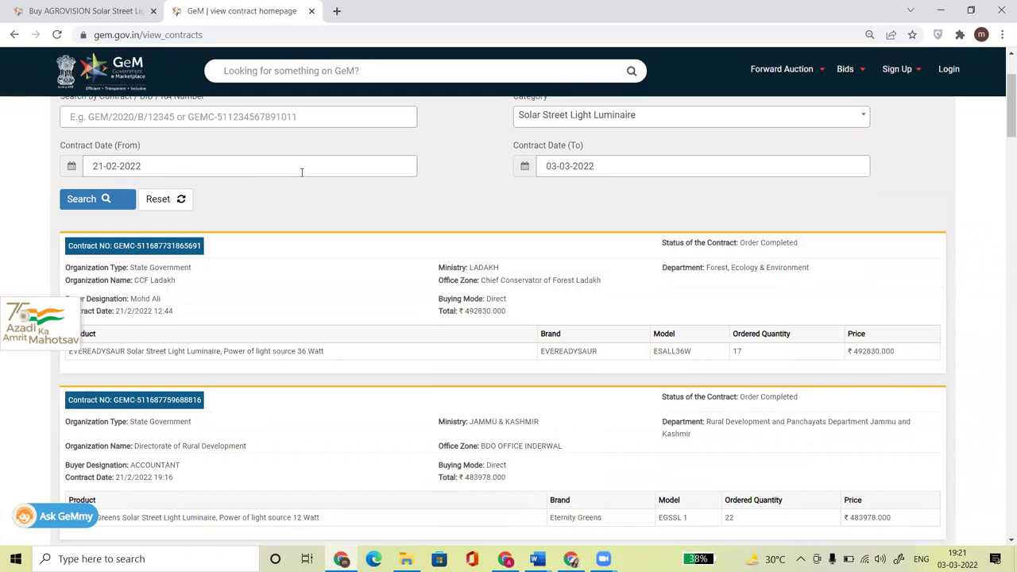
drag(133, 267, 199, 268)
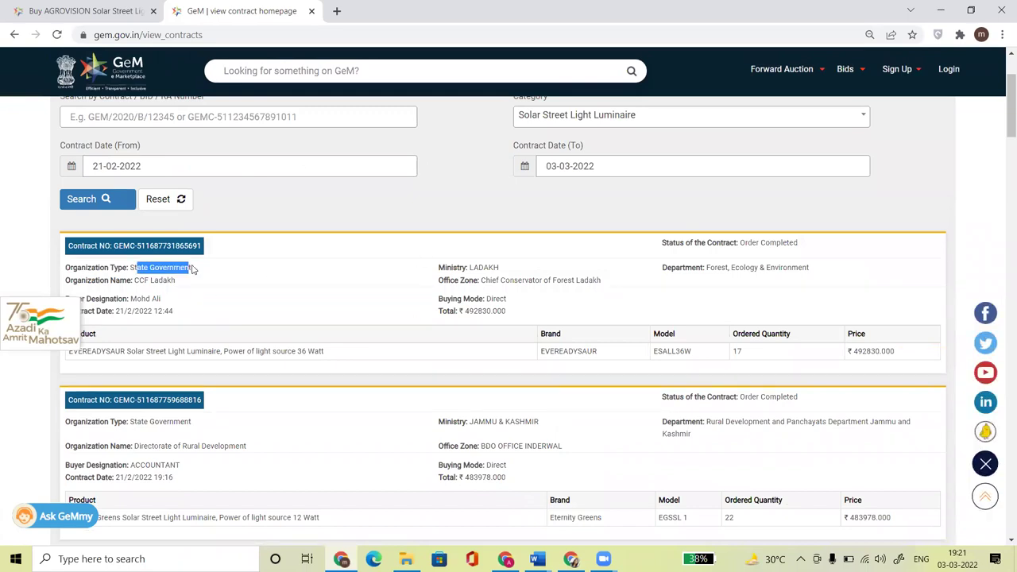
click(134, 279)
drag(133, 280, 178, 283)
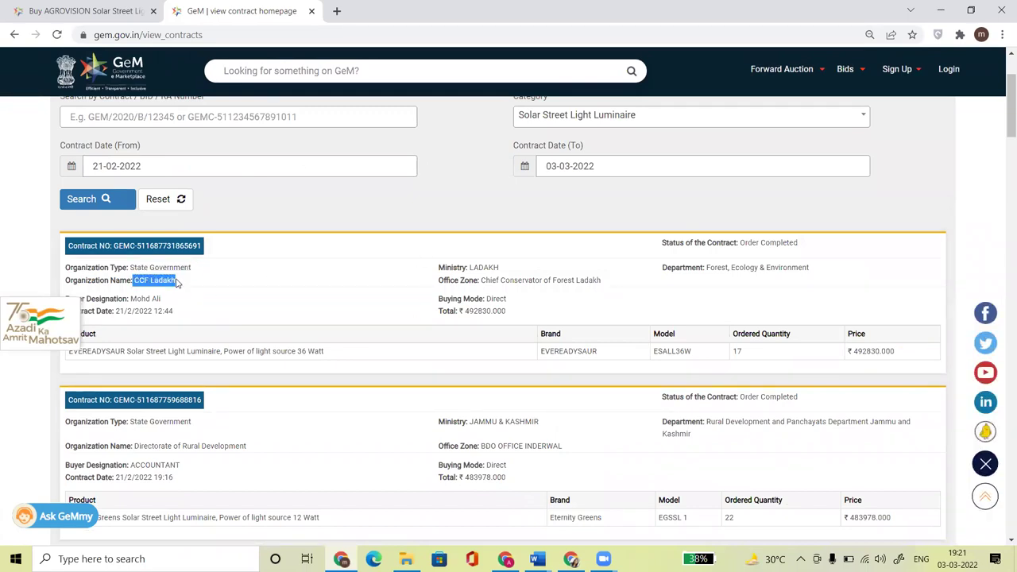
click(487, 282)
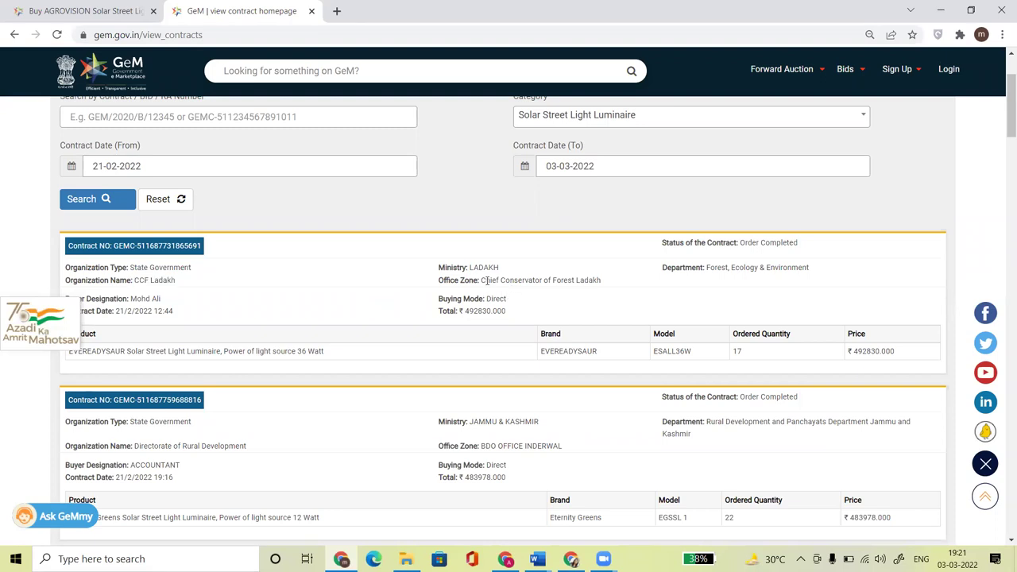
drag(487, 282, 592, 290)
click(561, 304)
Check the first contract's total, brand, ordered quantity, buyer designation and buying mode.
drag(492, 313, 466, 311)
drag(613, 361, 562, 351)
drag(752, 357, 730, 354)
scroll(811, 215, down, 2)
scroll(840, 162, up, 1)
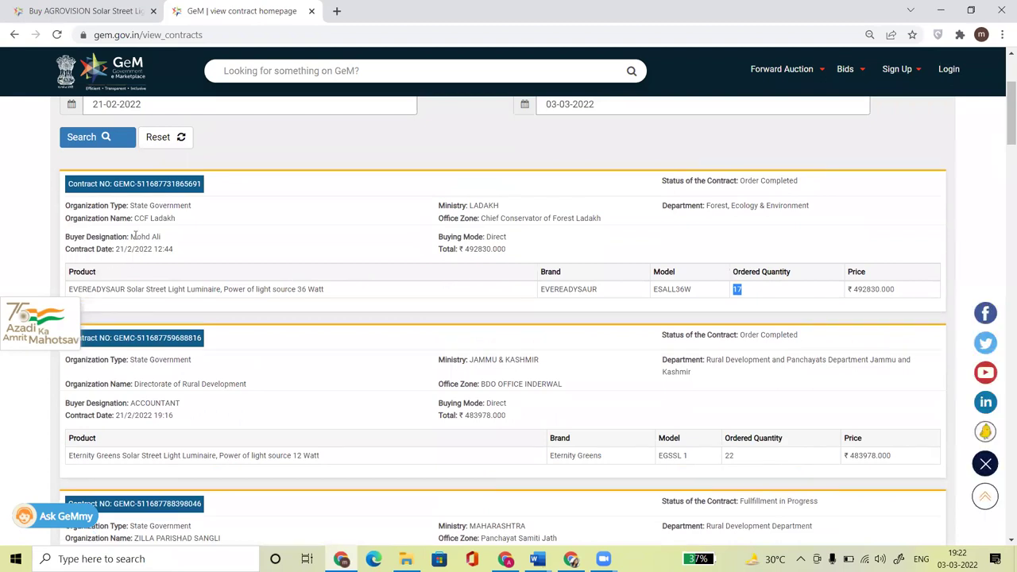
drag(131, 236, 168, 238)
drag(487, 236, 509, 238)
click(525, 245)
drag(507, 239, 496, 238)
Request the first contract's document and submit the captcha text to enable its download.
click(163, 183)
click(406, 146)
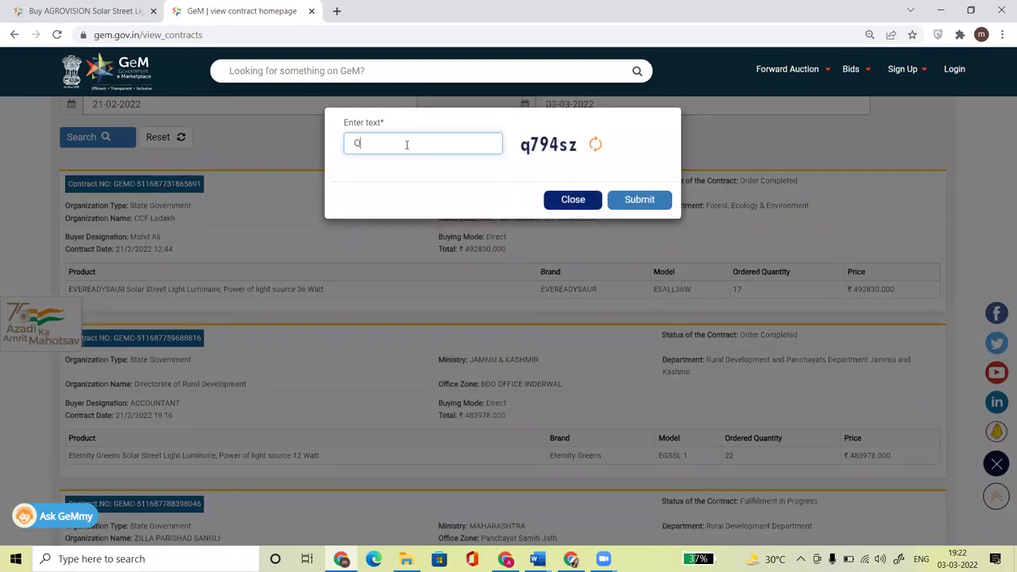
key(Caps_Lock)
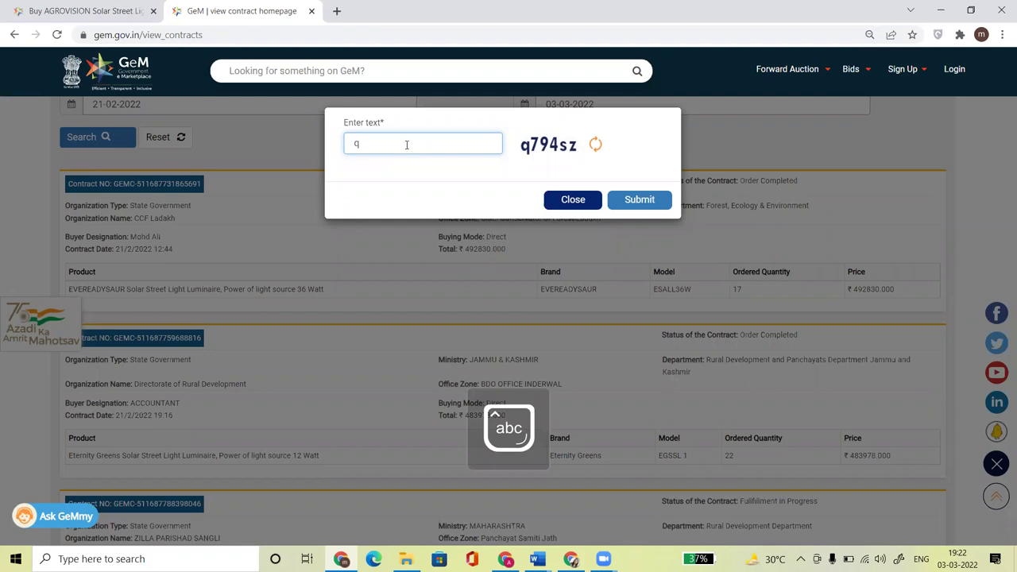
text(q794sz)
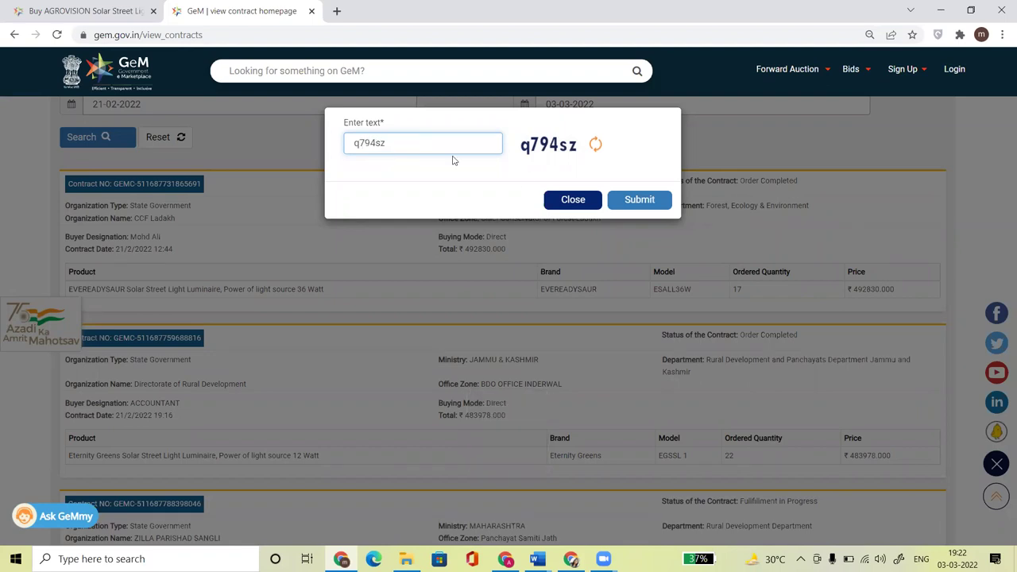
click(645, 203)
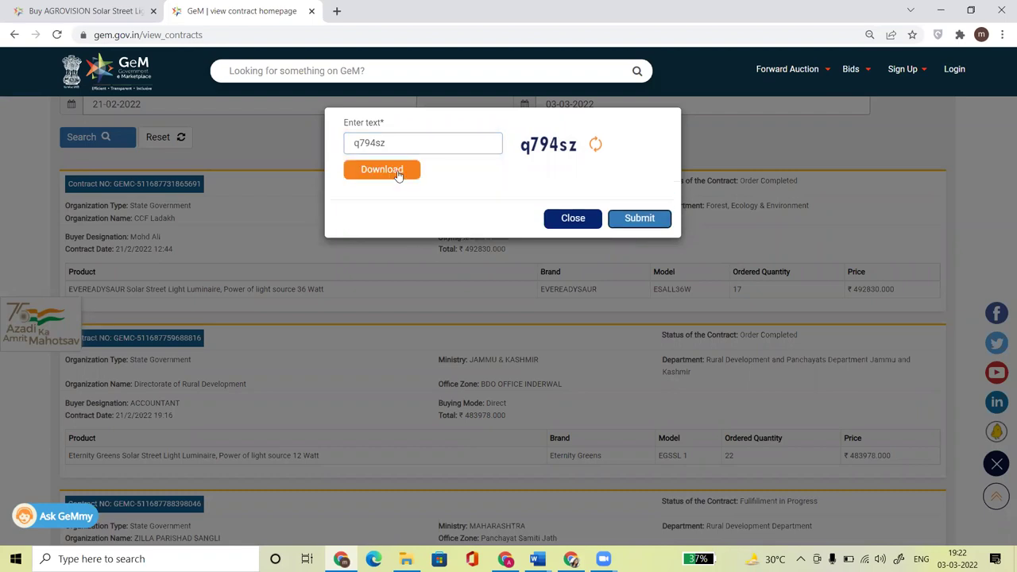
Download the first contract's PDF, open it and review its organisation, buyer and seller details.
click(382, 170)
click(85, 525)
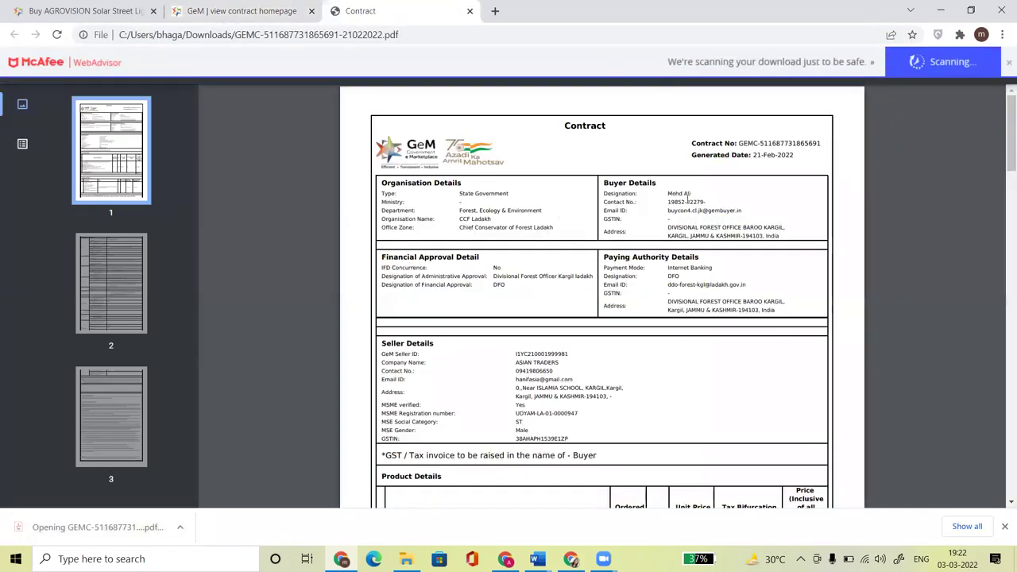
drag(664, 192, 706, 203)
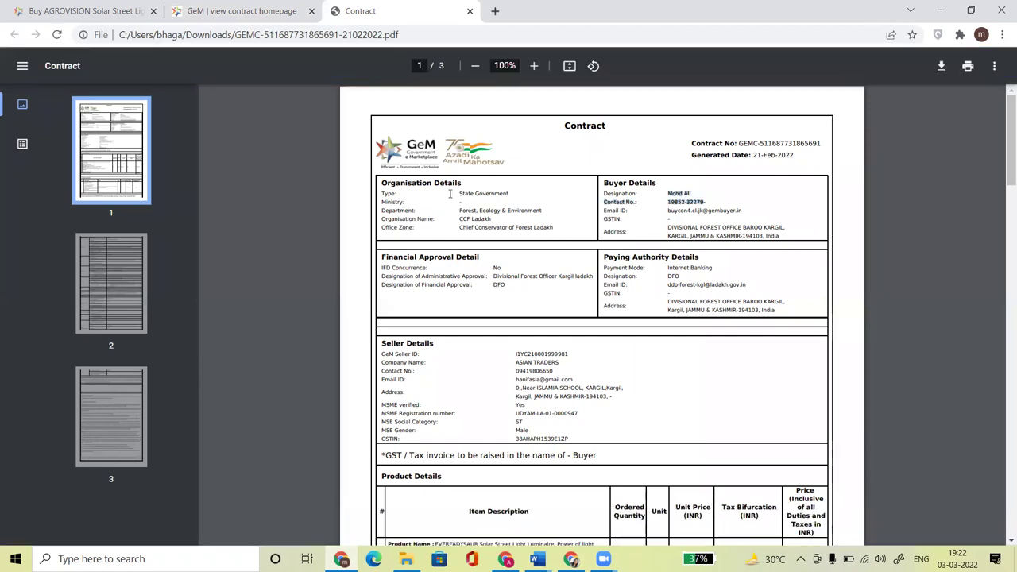
click(469, 207)
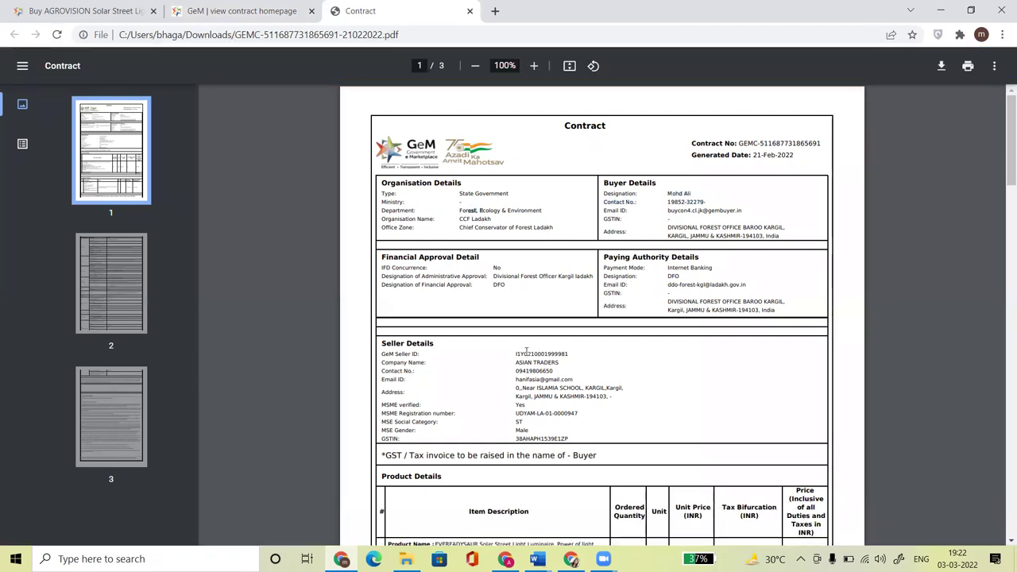
mouse_move(517, 352)
mouse_down()
mouse_move(567, 354)
mouse_move(513, 363)
mouse_up()
click(565, 364)
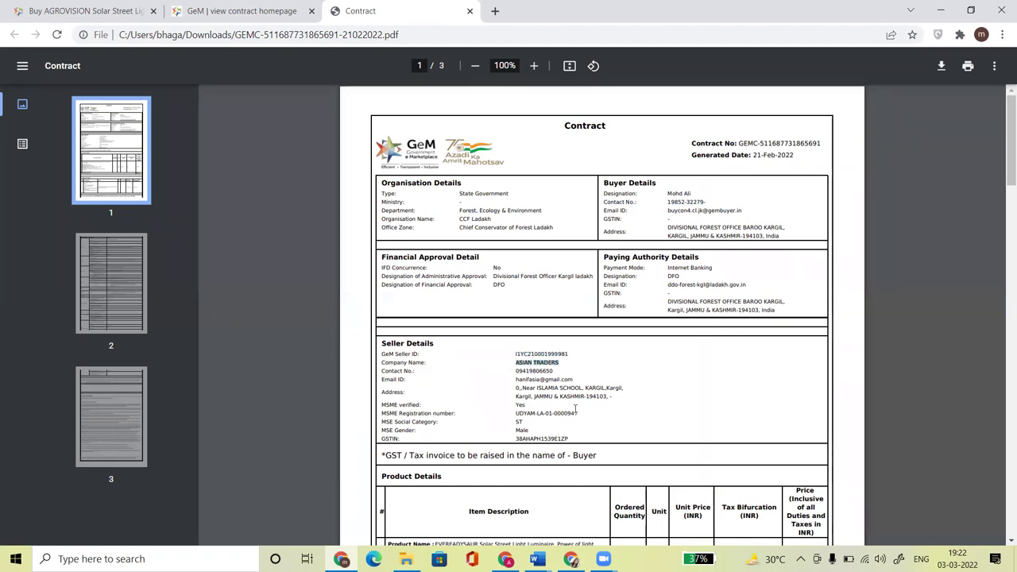
Check the ordered quantity and unit price in the contract's Product Details table.
scroll(1002, 176, down, 2)
scroll(1002, 177, down, 3)
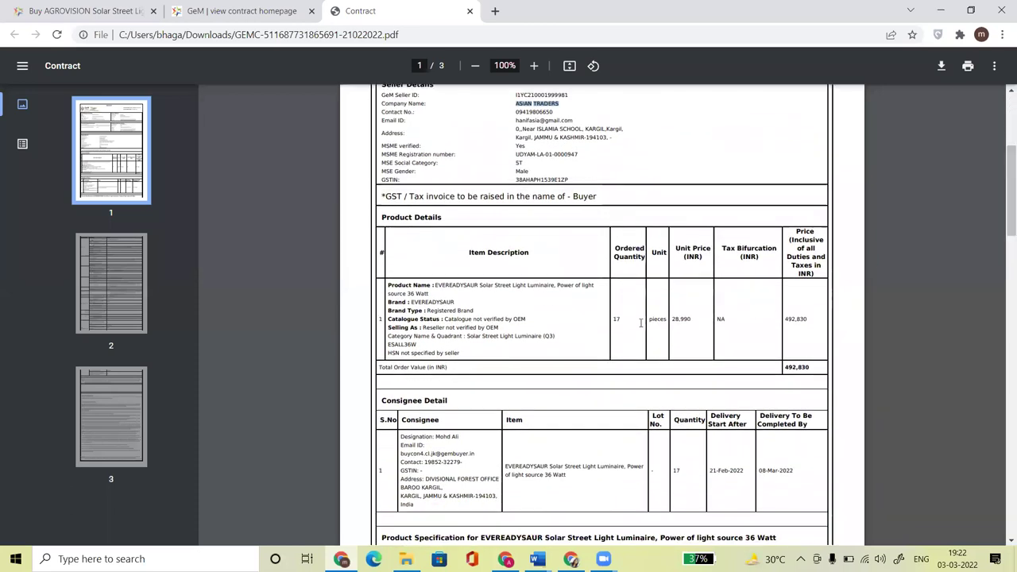
click(627, 317)
double_click(688, 319)
click(689, 316)
drag(692, 323, 668, 325)
Examine the consignee's contact details and the delivery start date in the contract's Consignee Detail table.
scroll(1002, 239, down, 1)
scroll(1001, 251, down, 1)
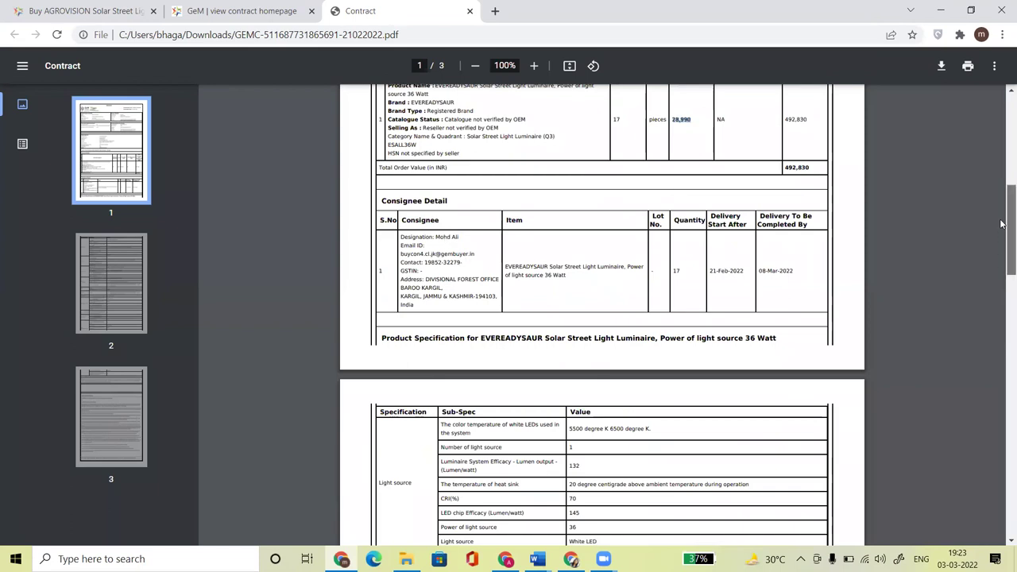
scroll(1003, 238, up, 2)
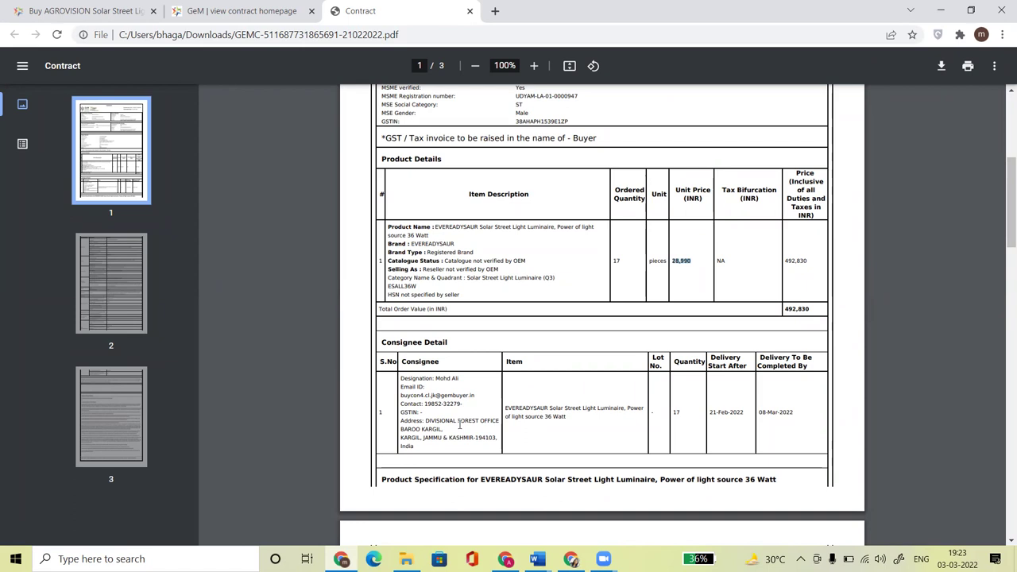
drag(422, 403, 464, 404)
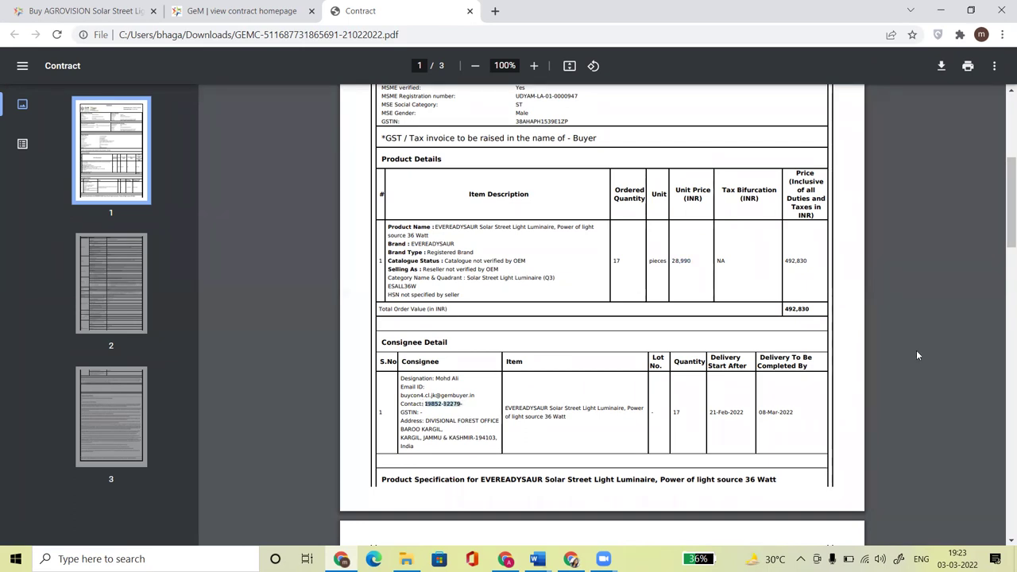
scroll(1001, 275, down, 3)
drag(709, 252, 731, 250)
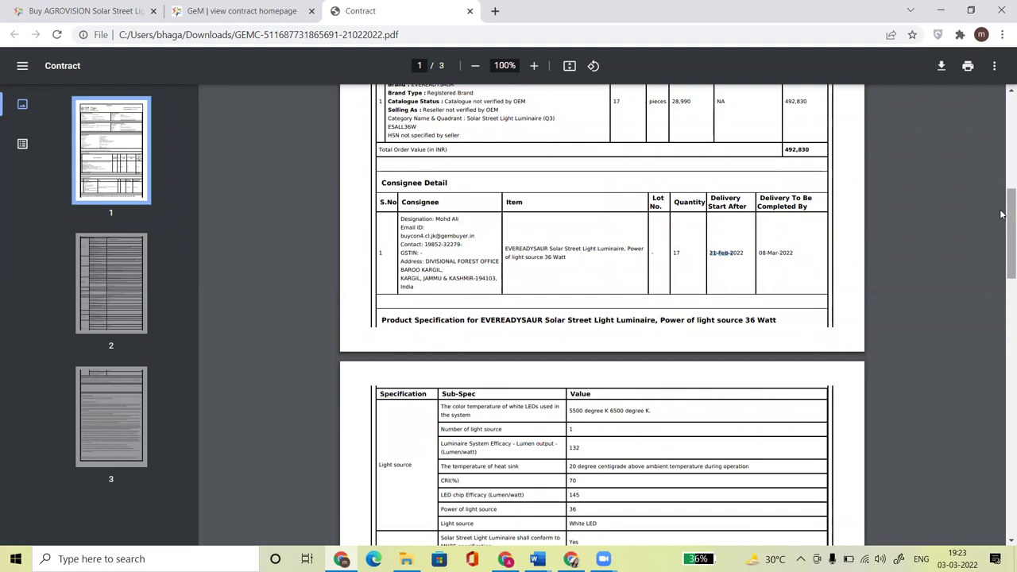
Read through the contract's product specifications to the last page and return to the first page.
scroll(1001, 278, down, 4)
scroll(1001, 277, down, 5)
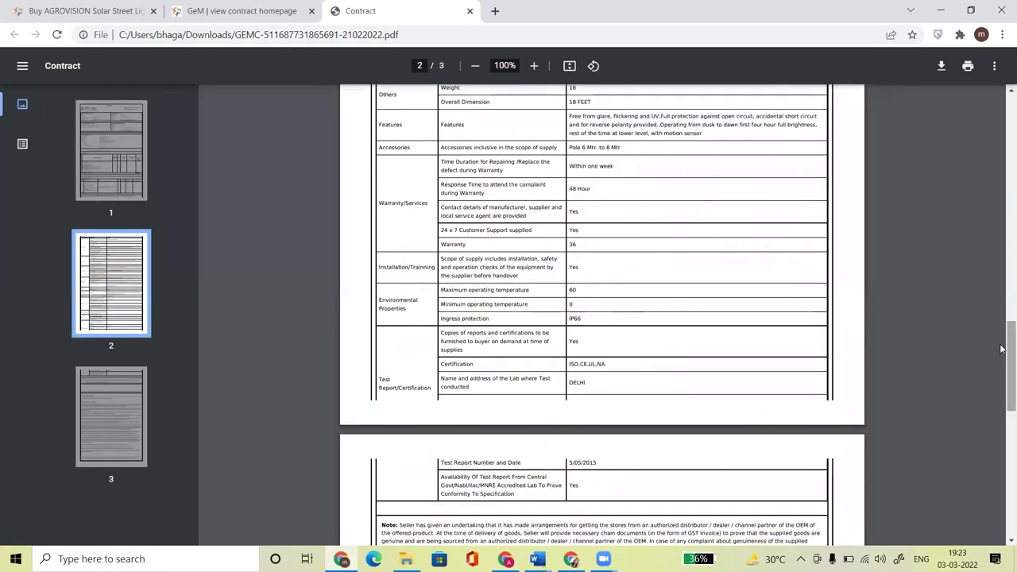
scroll(1001, 423, down, 2)
drag(1001, 423, 1002, 127)
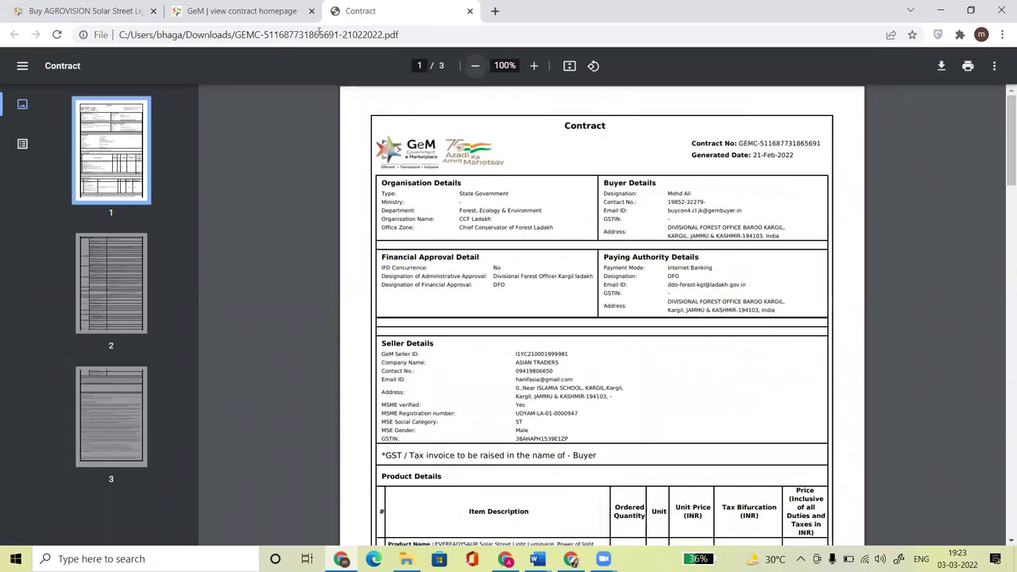
Go back to the GeM contract search results and check the product model listed in the first contract.
click(270, 8)
drag(1003, 116, 1005, 49)
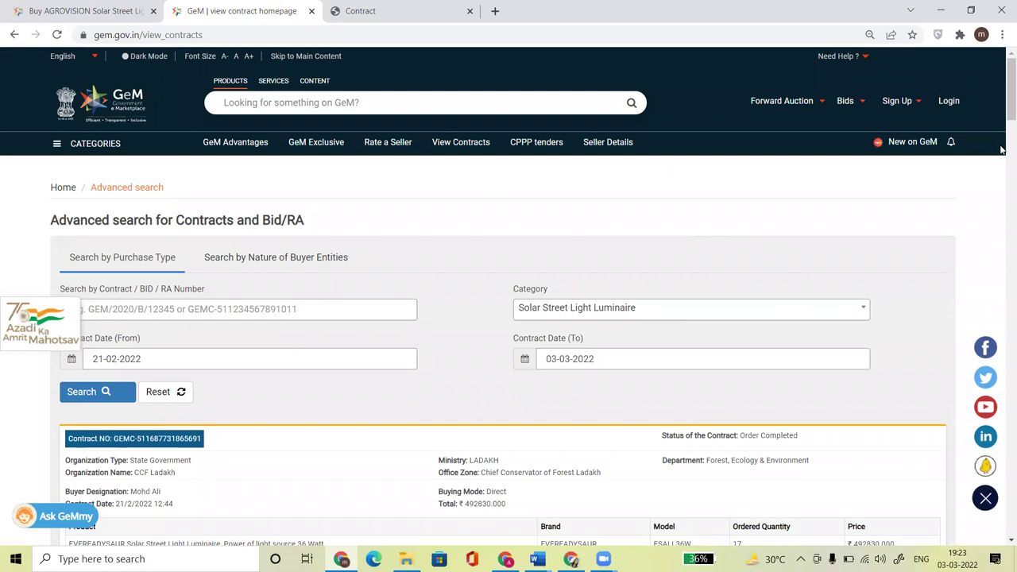
drag(1002, 109, 1003, 126)
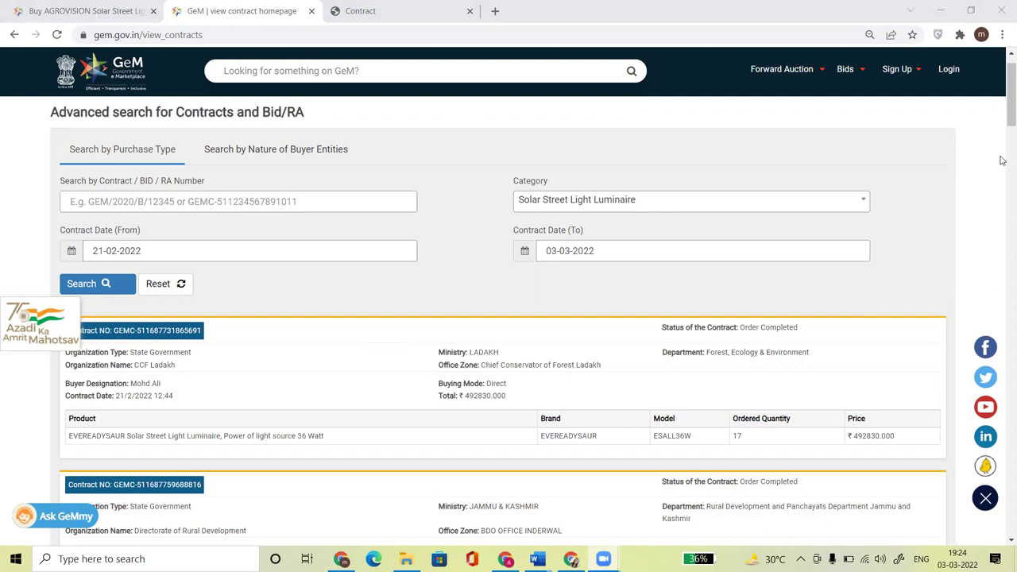
drag(1003, 115, 1002, 131)
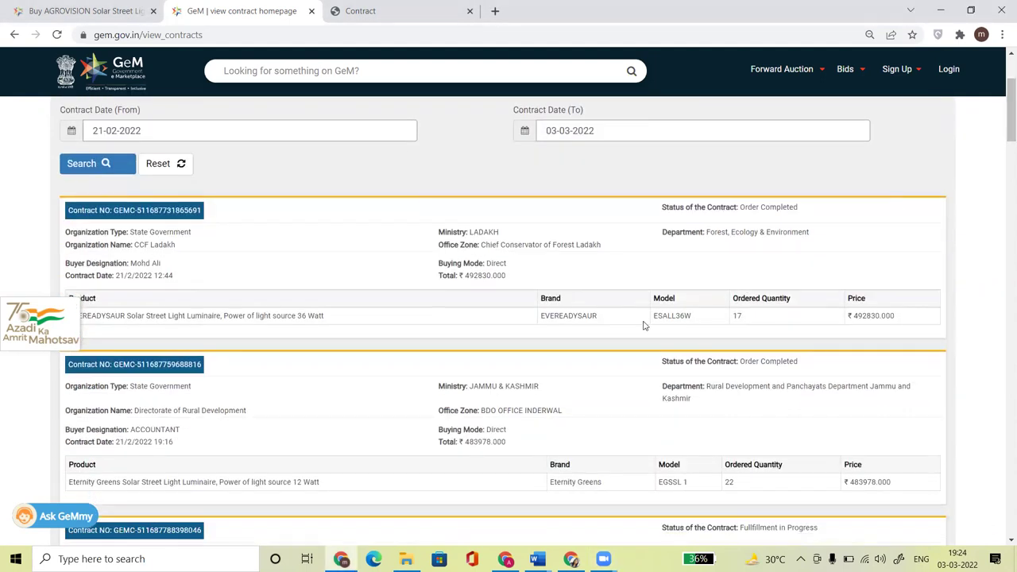
double_click(672, 315)
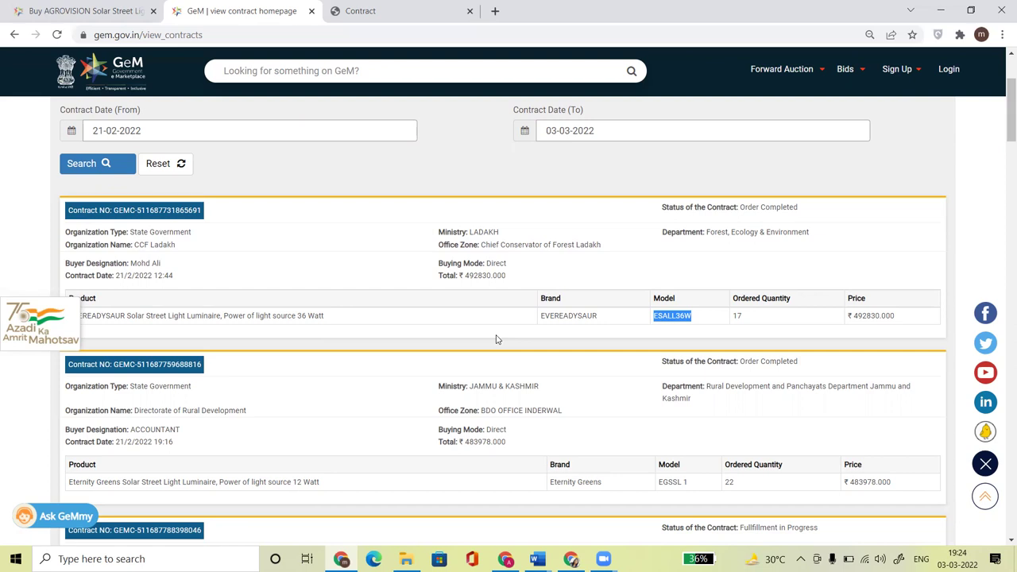
click(423, 548)
Switch the advanced contract search to Nature of Buyer Entities and set the state to BIHAR.
scroll(1005, 56, up, 3)
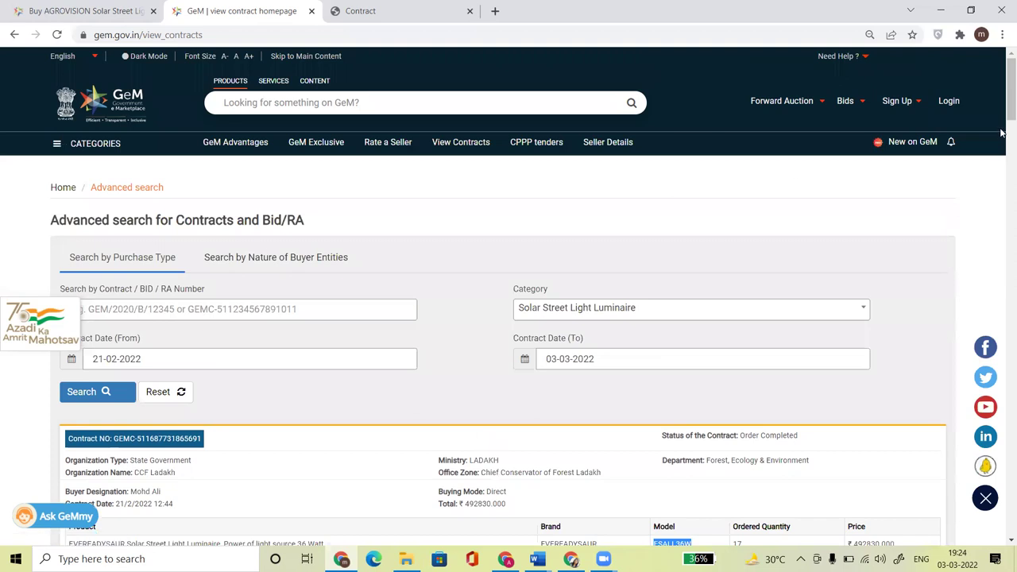
click(289, 256)
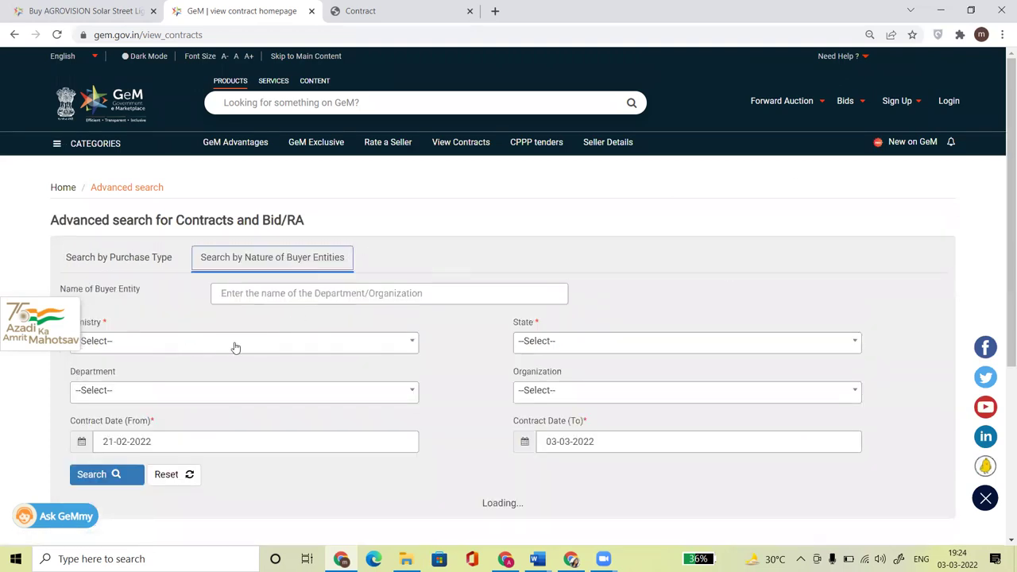
click(572, 343)
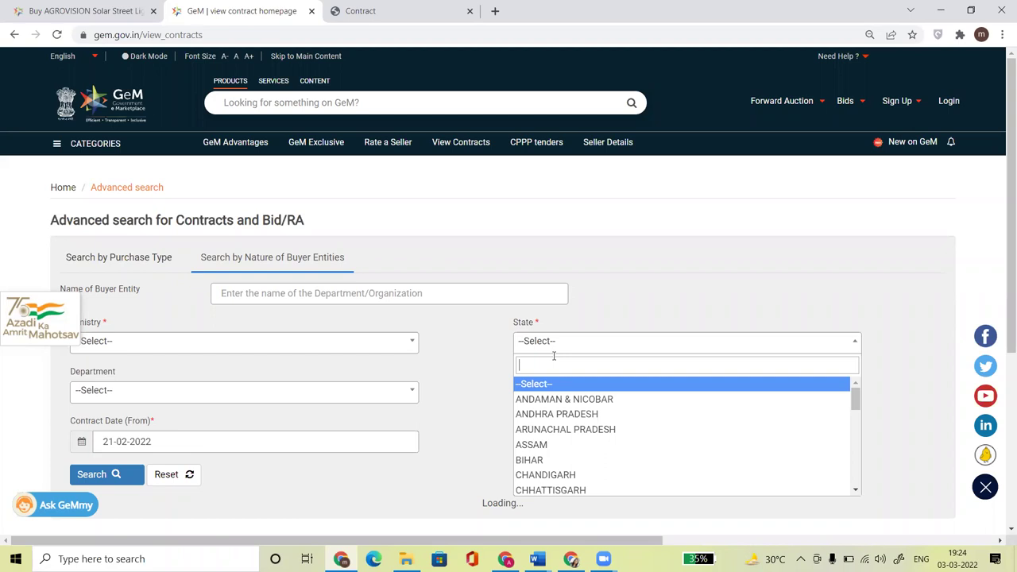
text(biha)
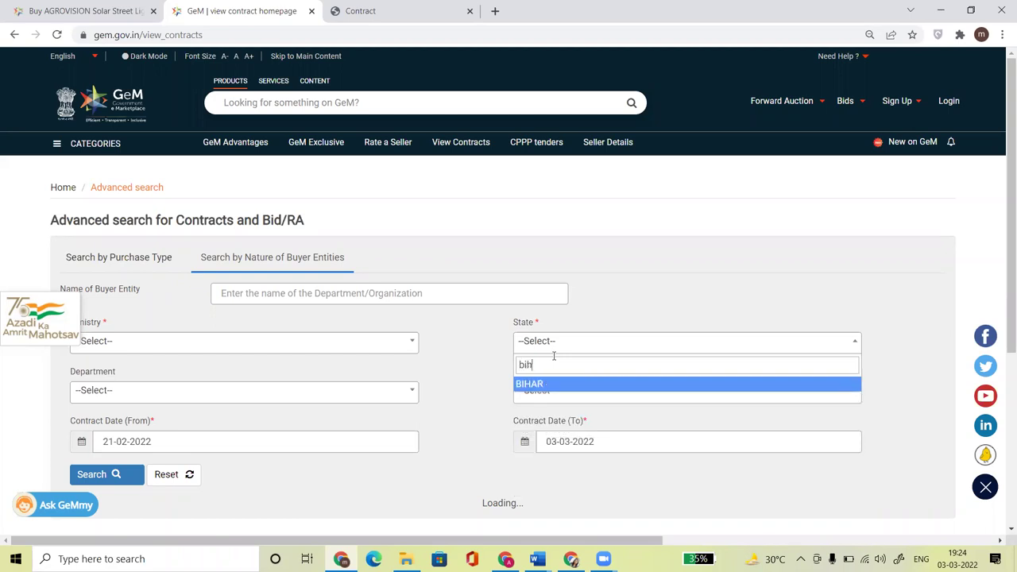
click(532, 386)
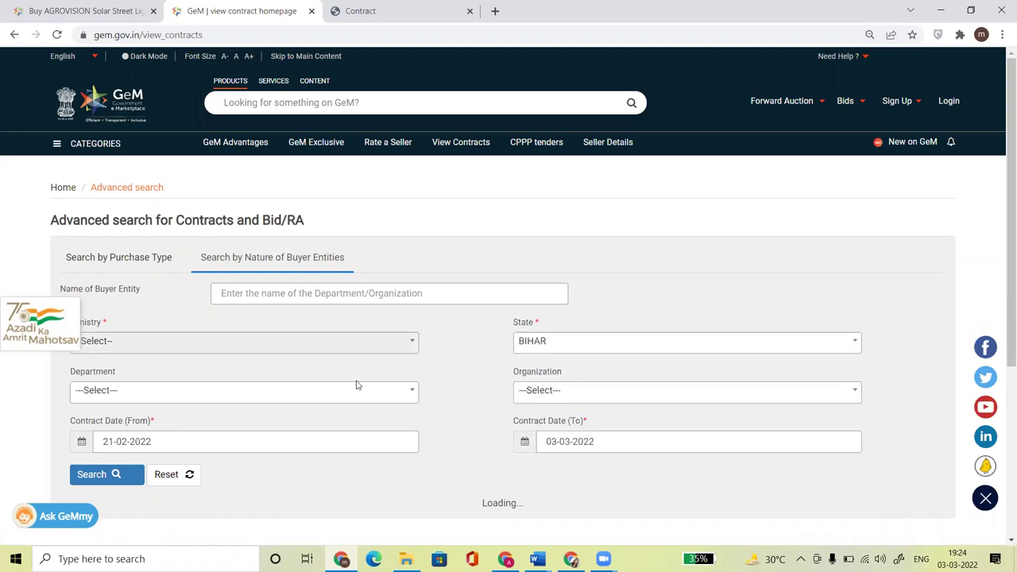
Look through the available Bihar departments and organizations, leaving both filters unselected.
click(292, 395)
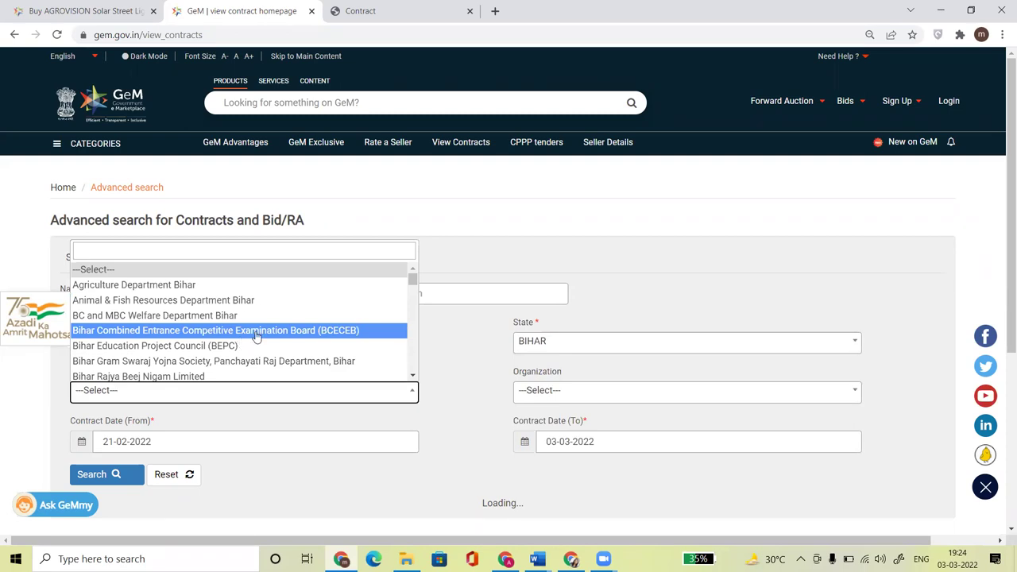
drag(412, 284, 416, 347)
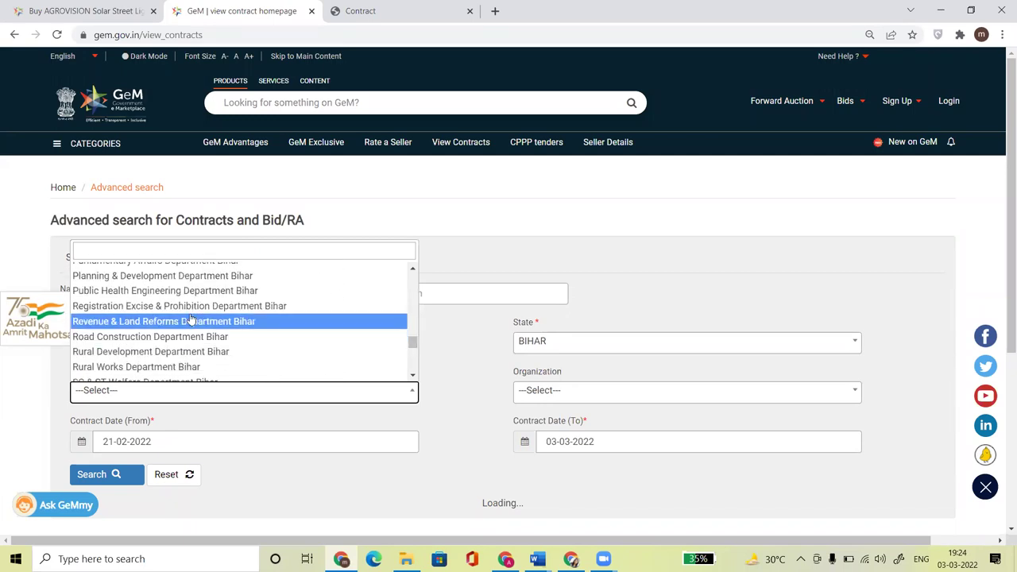
click(413, 270)
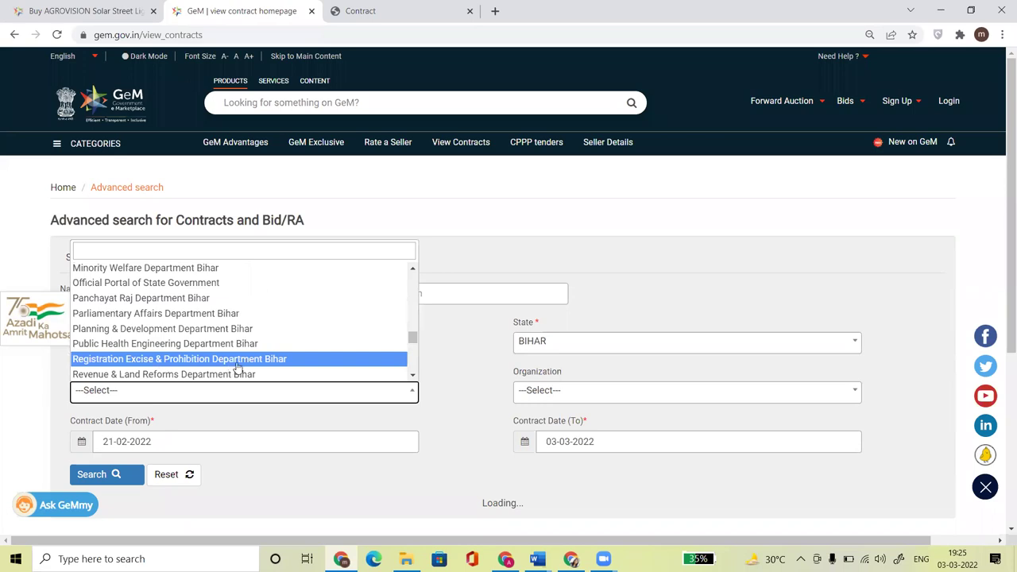
click(443, 329)
click(524, 393)
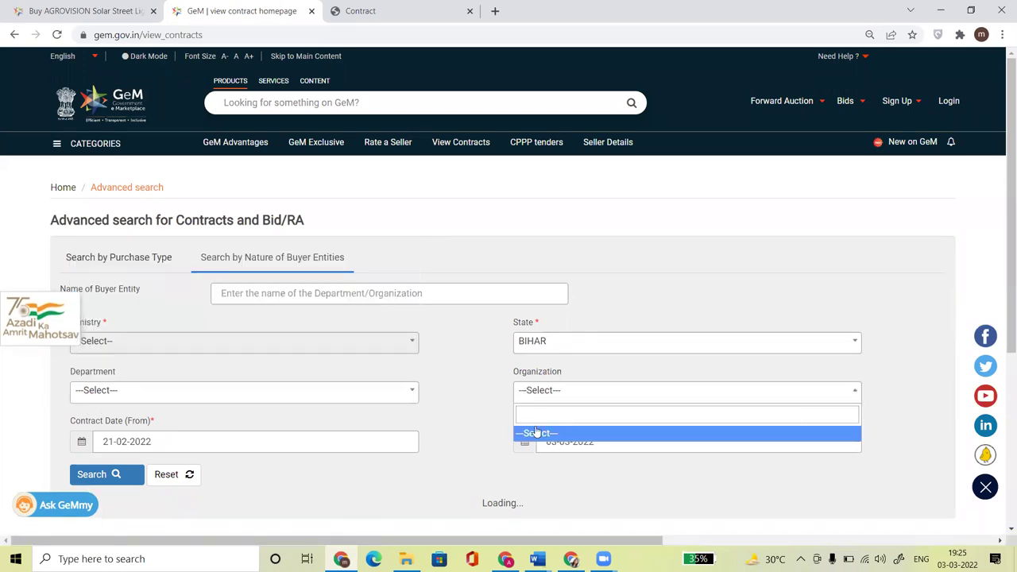
click(449, 417)
Run the contract search for Bihar and examine the first result's organization type, buyer designation, office zone and product.
click(106, 479)
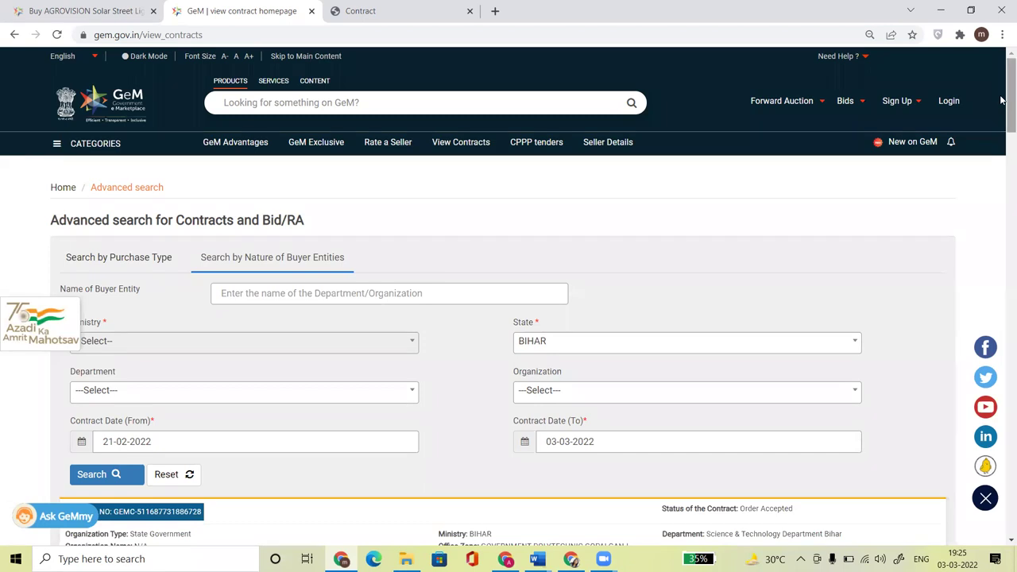
scroll(922, 313, down, 5)
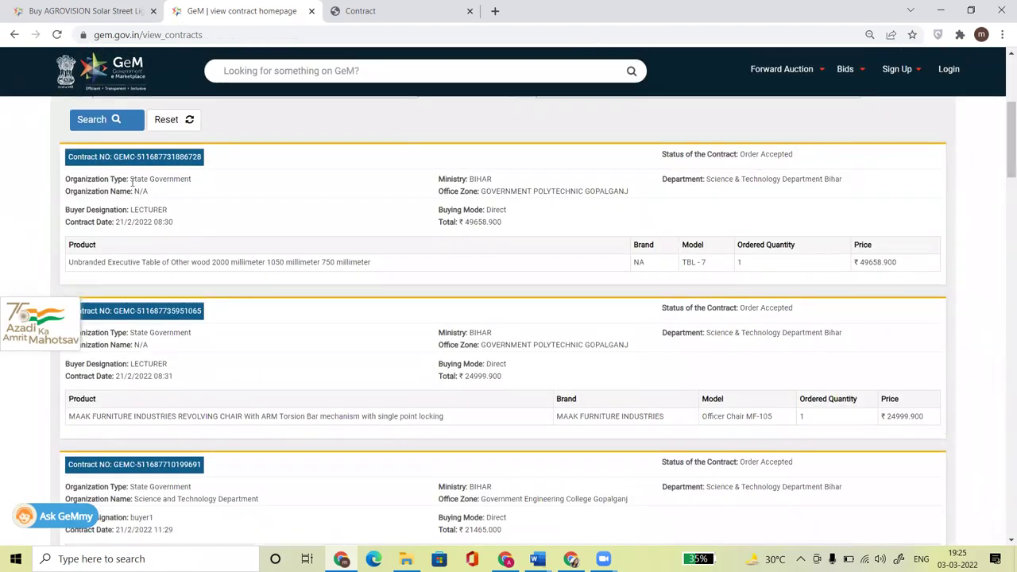
drag(132, 181, 171, 213)
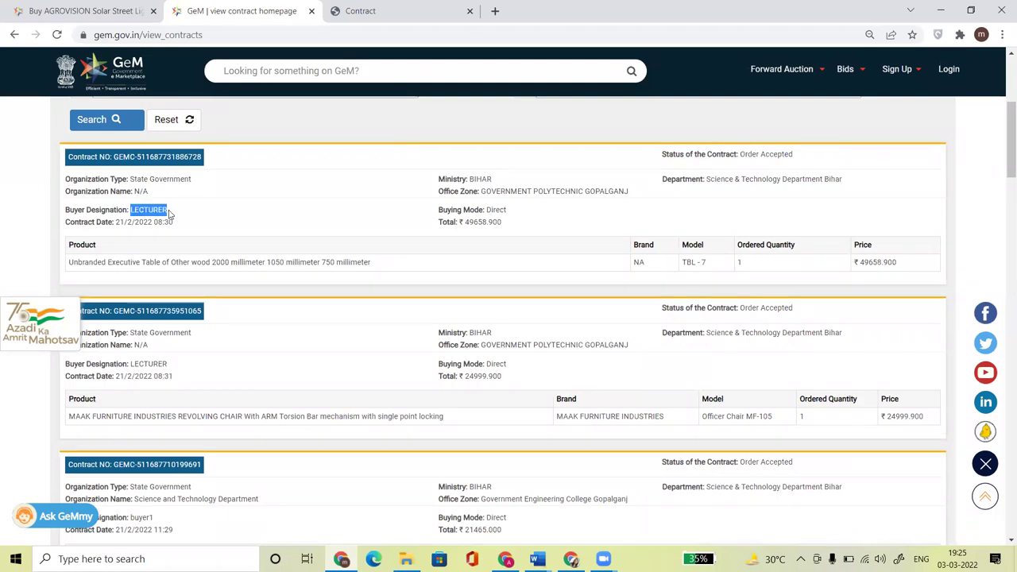
drag(498, 191, 634, 197)
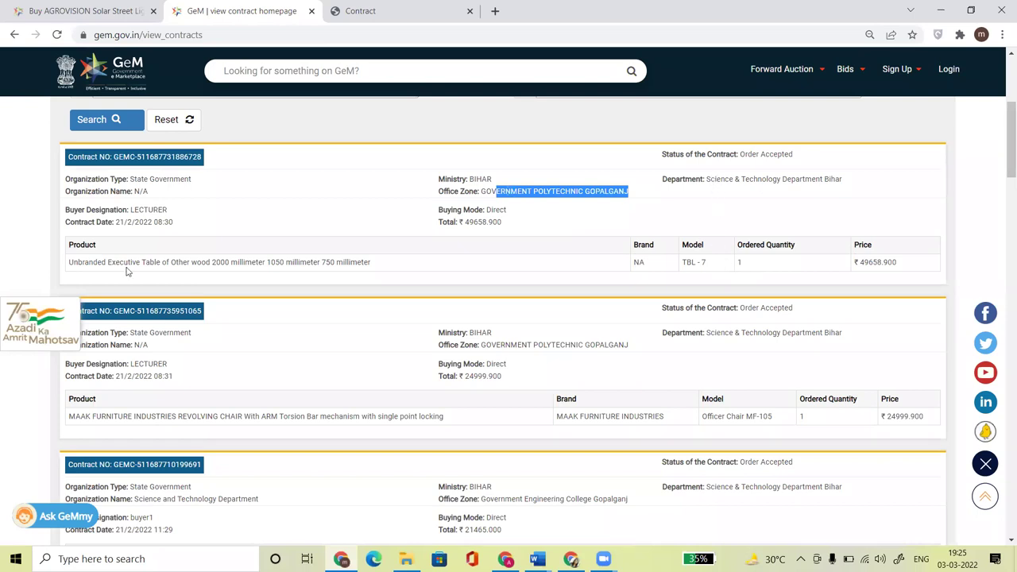
drag(103, 262, 239, 272)
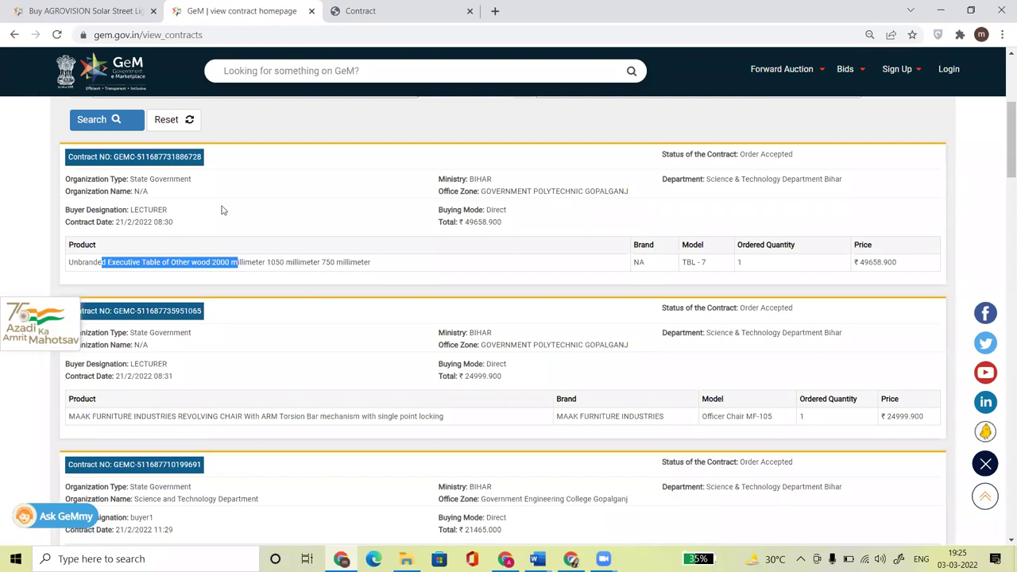
click(132, 177)
drag(132, 176, 191, 178)
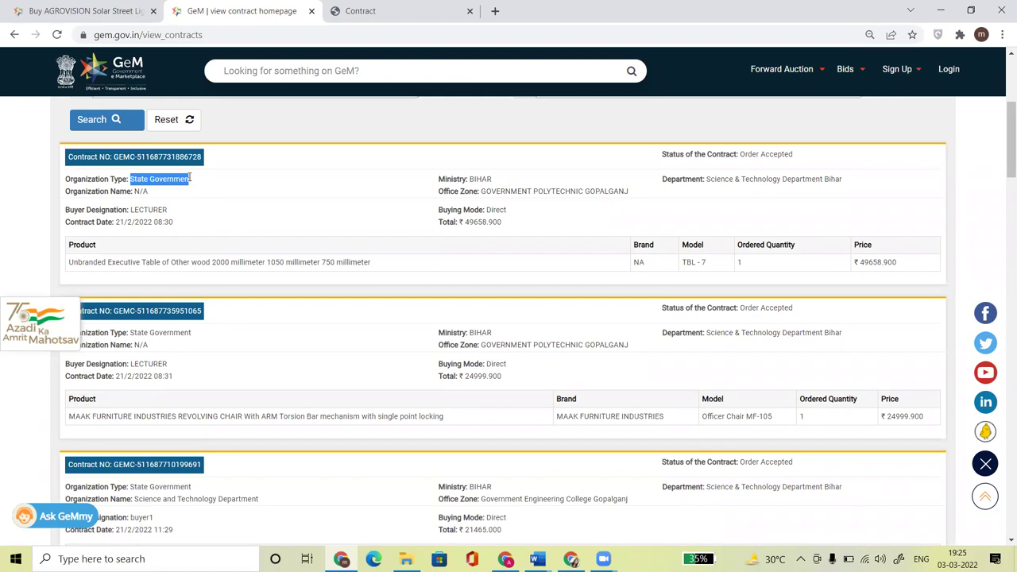
drag(189, 178, 190, 179)
Compare the products of the first two Bihar contracts and check the office zones of the second and third.
drag(480, 347, 605, 345)
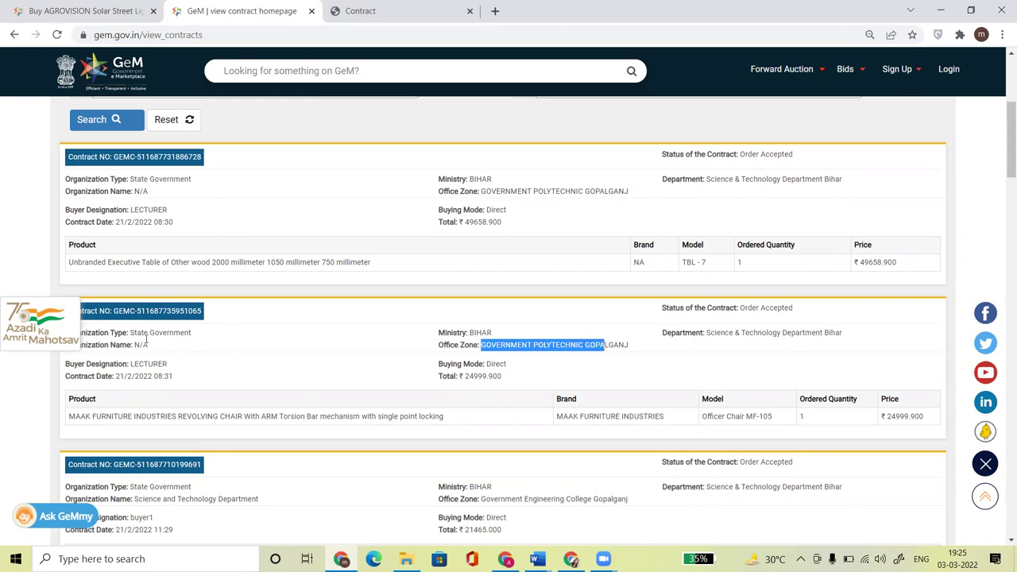
drag(103, 415, 135, 415)
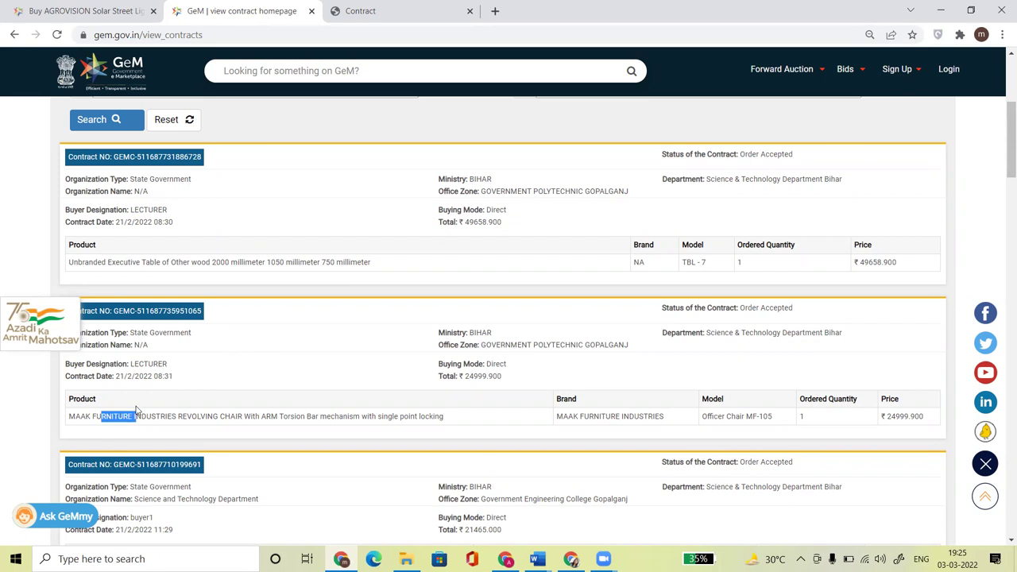
click(136, 259)
drag(141, 262, 211, 263)
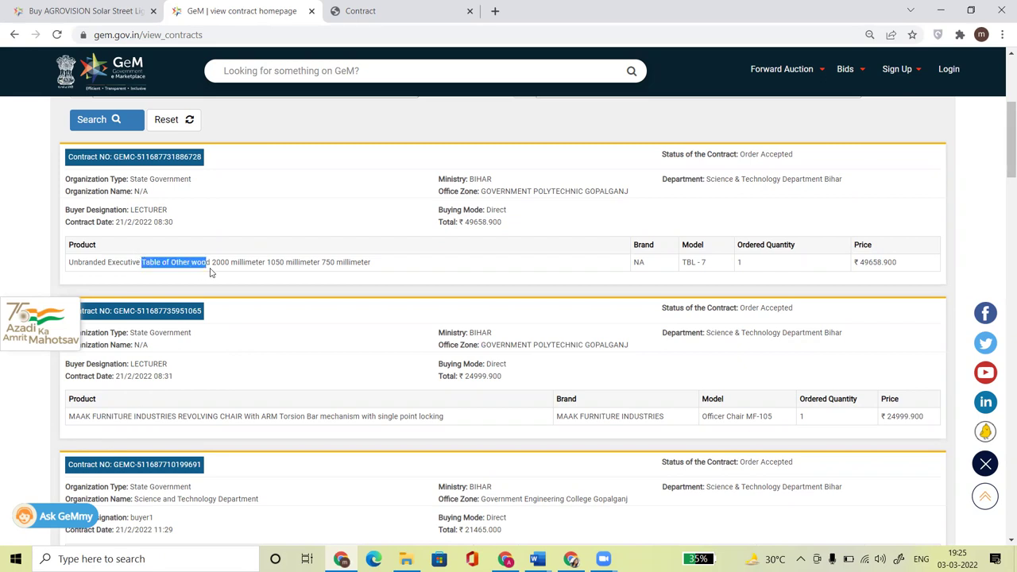
drag(1002, 151, 1002, 194)
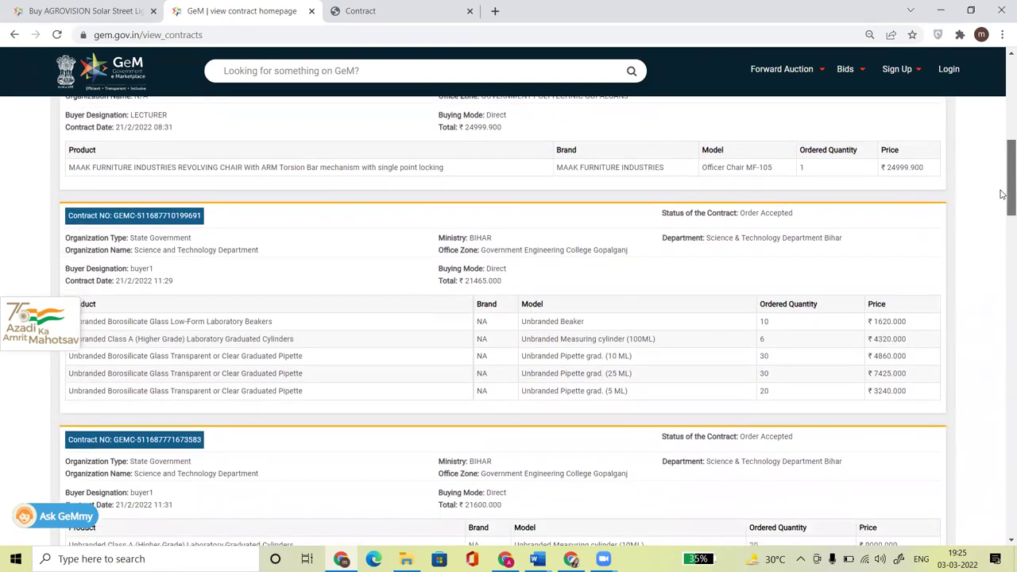
mouse_move(487, 269)
mouse_down()
mouse_move(632, 256)
mouse_move(500, 261)
mouse_up()
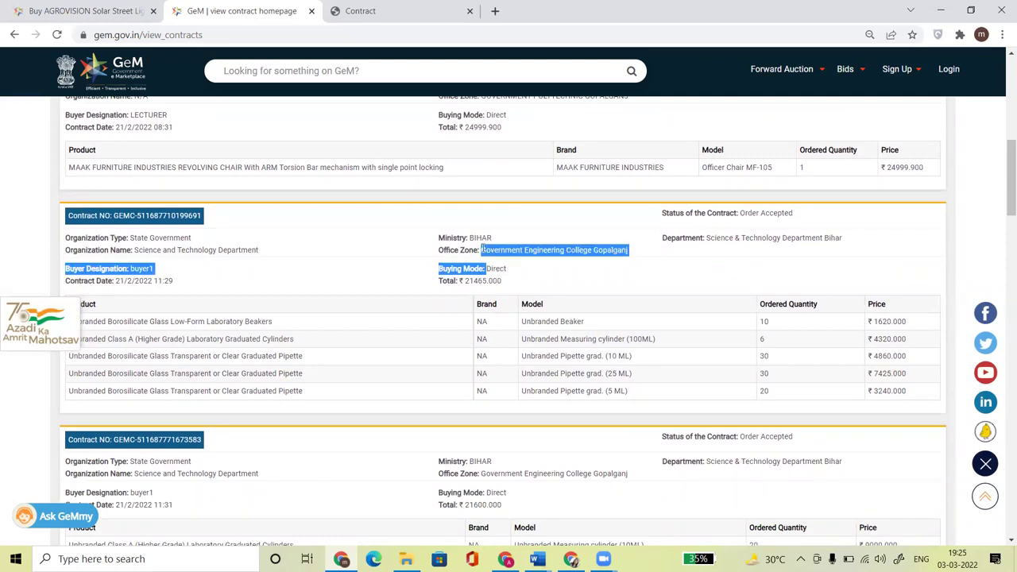
Check the fourth Bihar contract's office zone, look through the neighbouring contracts, and return to the search form.
click(506, 249)
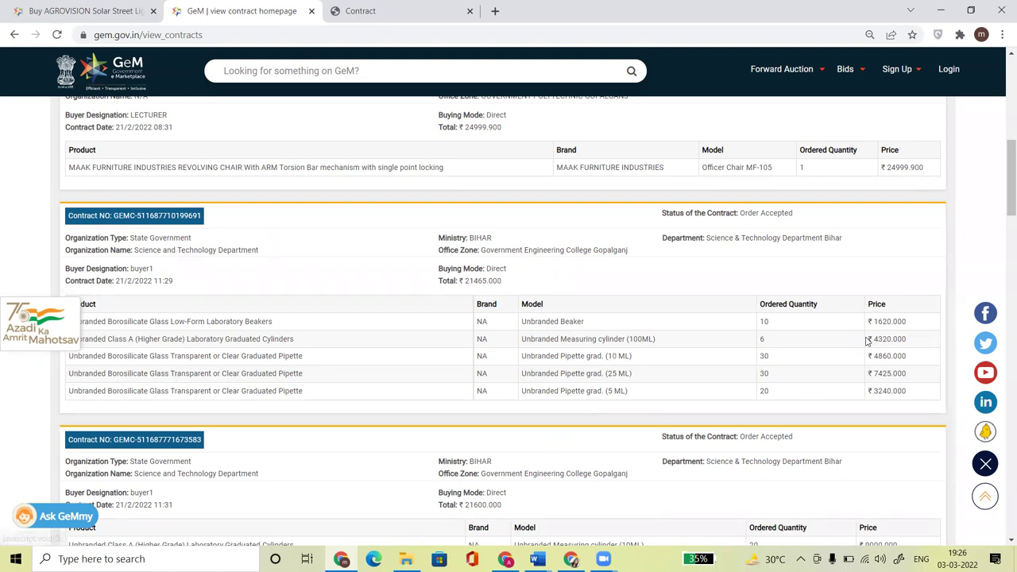
drag(480, 474, 628, 474)
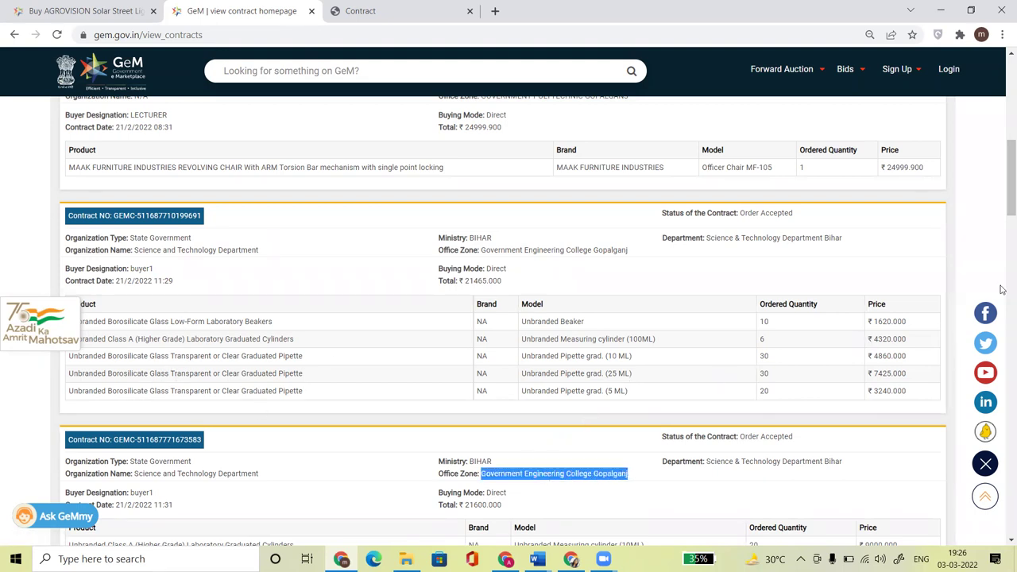
drag(1001, 200, 1002, 249)
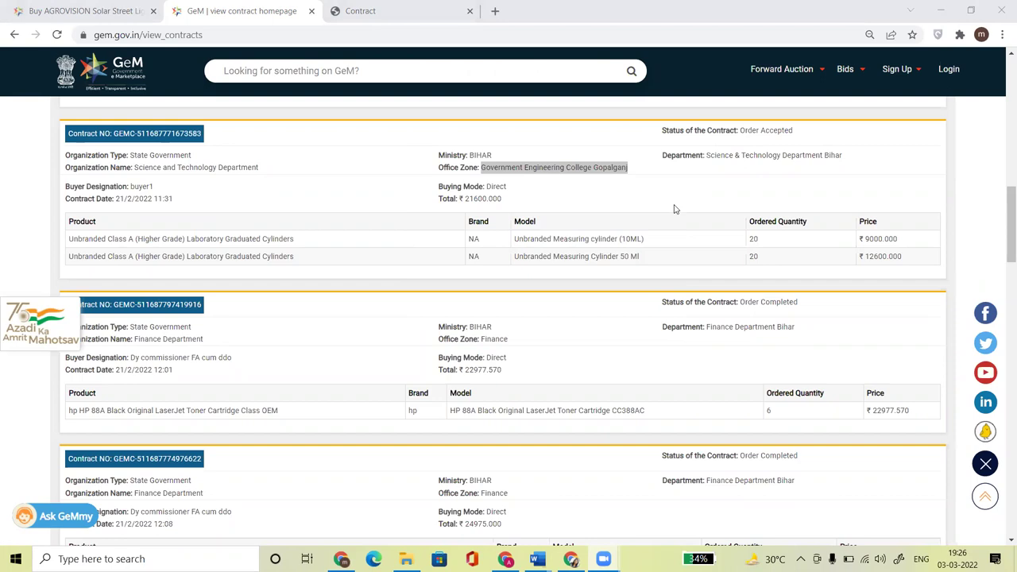
drag(1003, 203, 1000, 129)
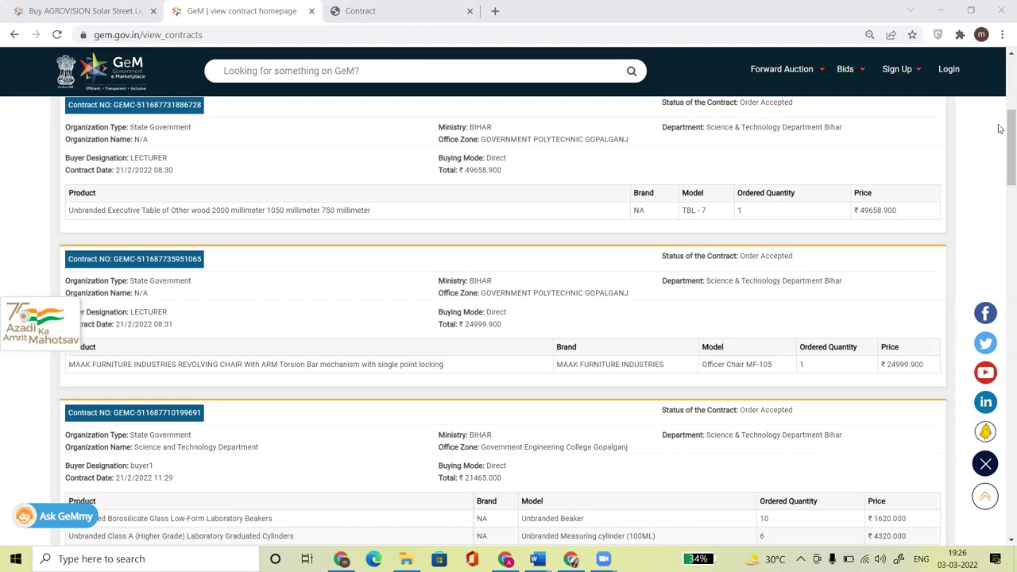
drag(1001, 129, 1001, 67)
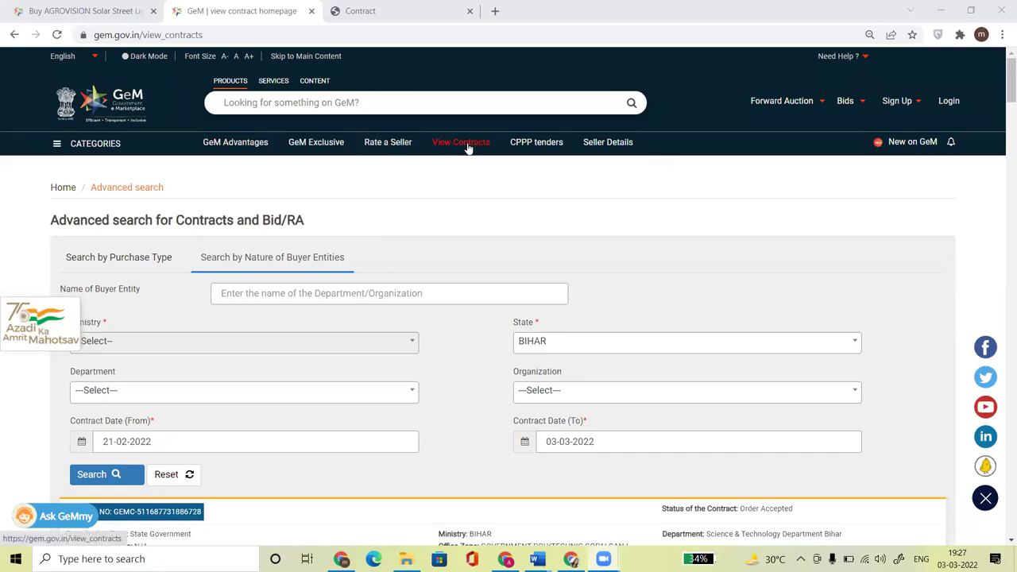
Open the download verification prompt for the second Bihar contract and close it without submitting.
drag(1003, 87, 1003, 127)
scroll(230, 225, up, 1)
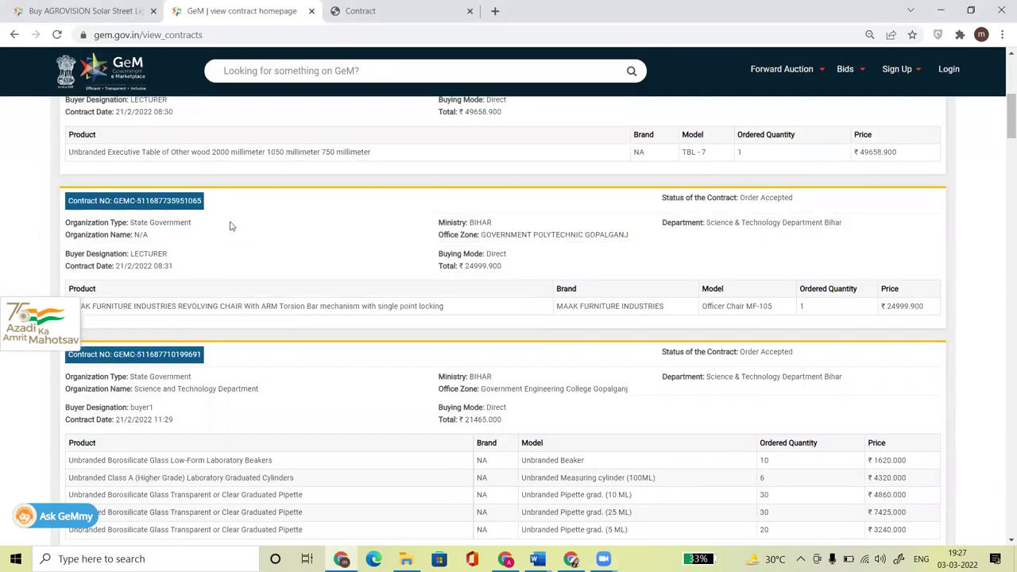
click(137, 203)
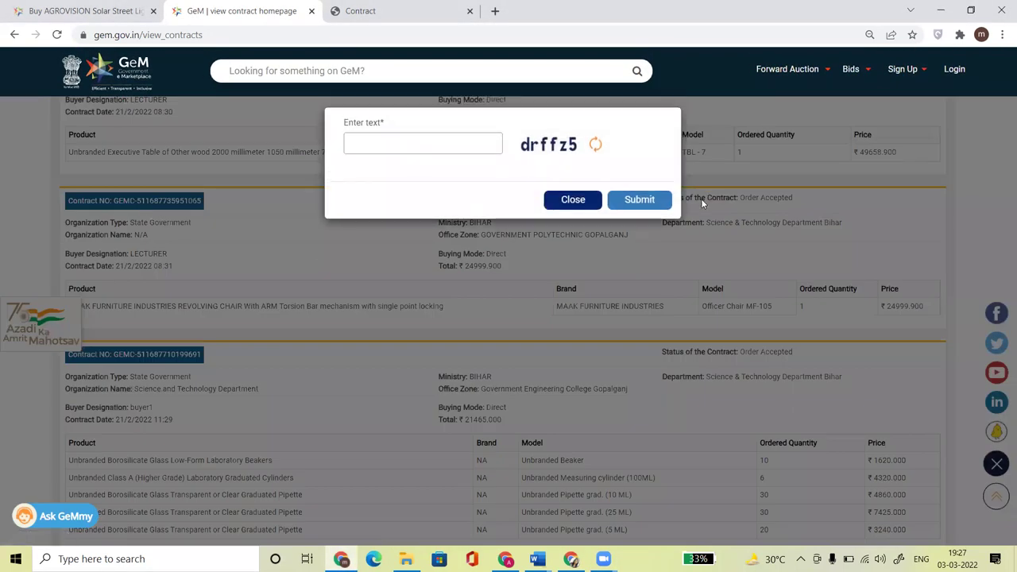
click(560, 204)
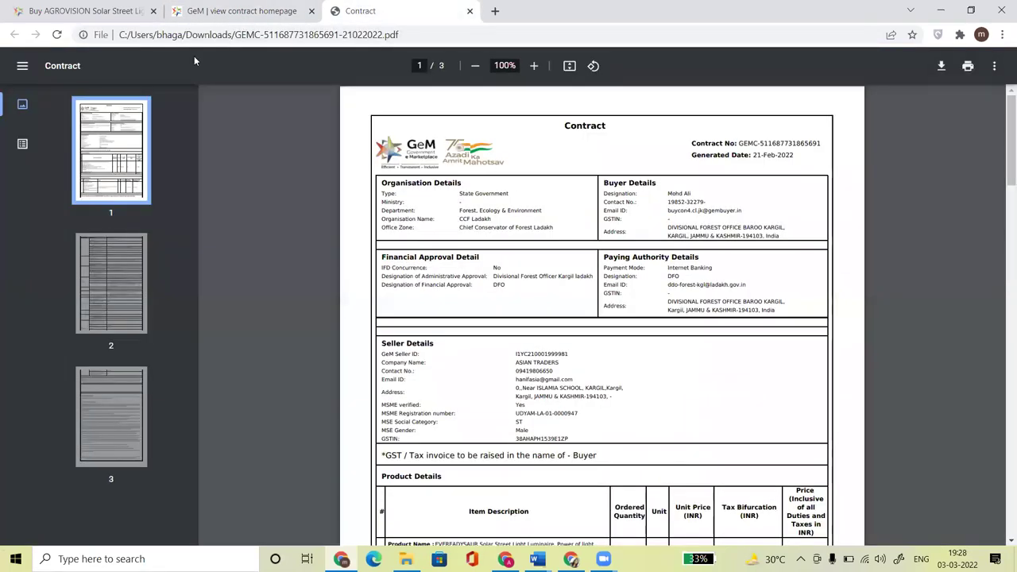
Compare the Bihar contract results with the downloaded contract PDF and examine the buyer's contact number there.
click(212, 11)
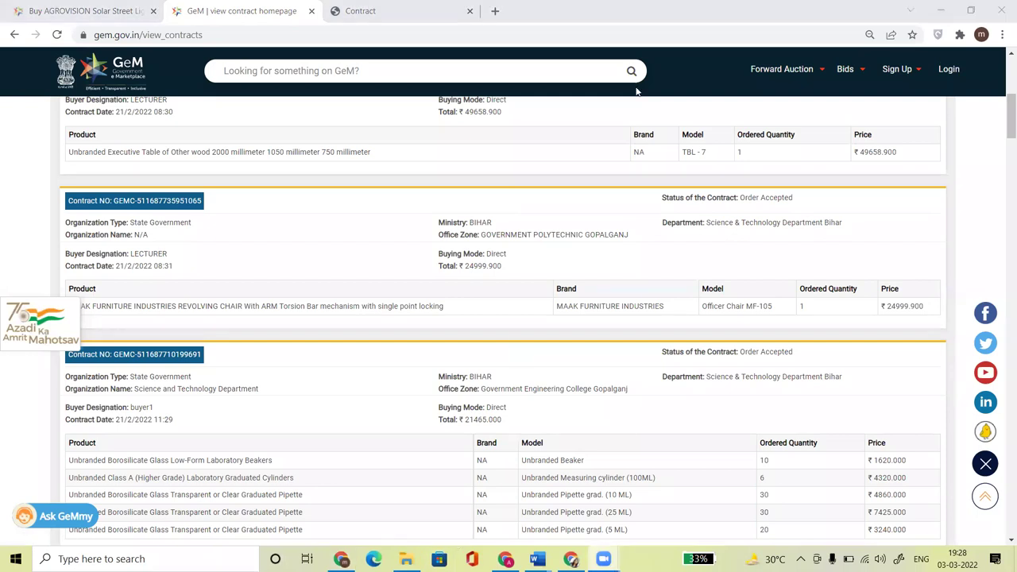
click(445, 11)
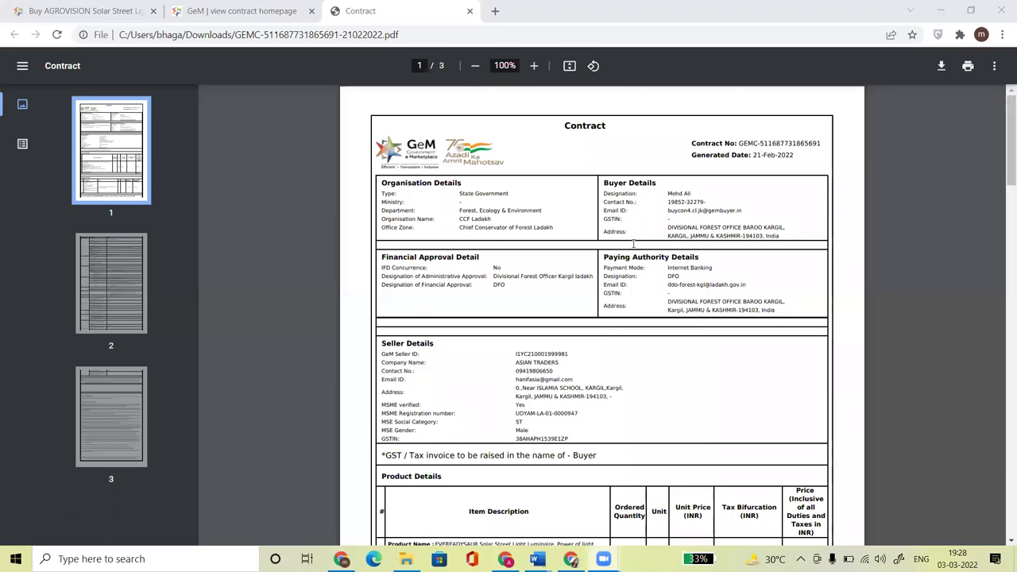
drag(667, 201, 704, 198)
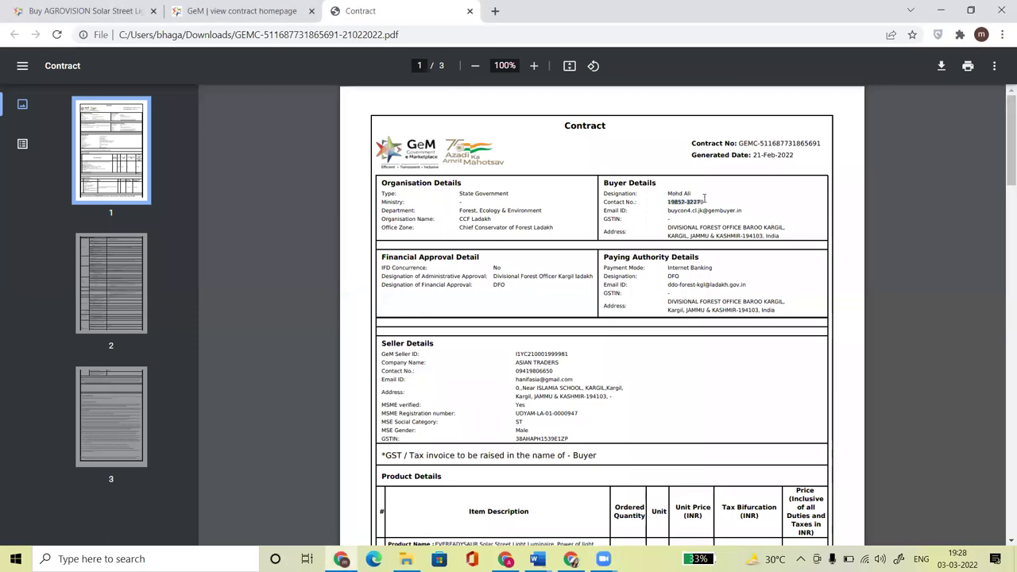
click(820, 236)
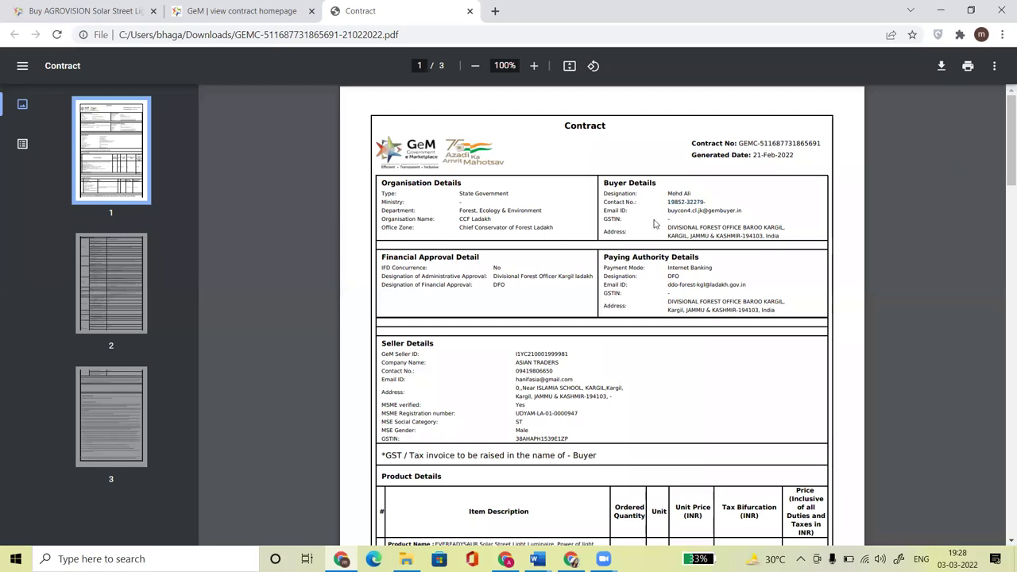